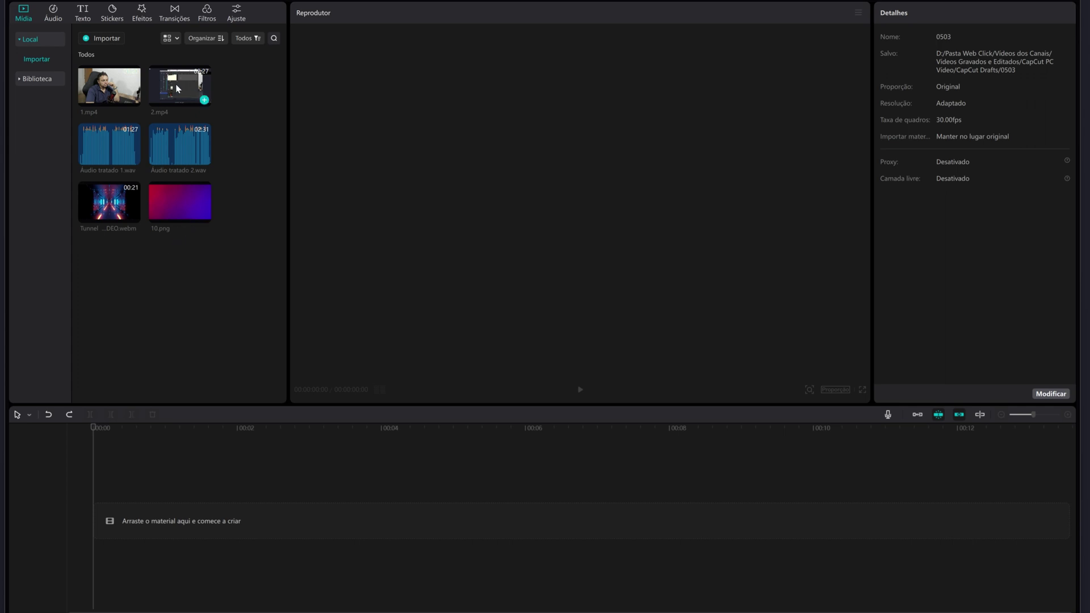
Place 2.mp4 at the start of the main track, and separate and delete its audio.
drag(177, 88, 95, 526)
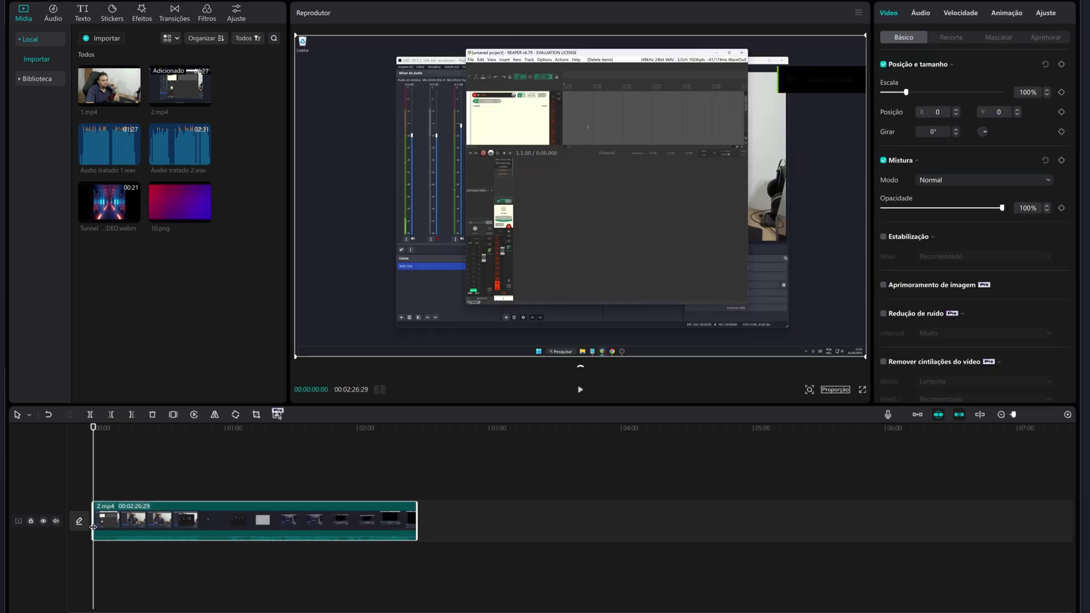
drag(1014, 417, 1024, 417)
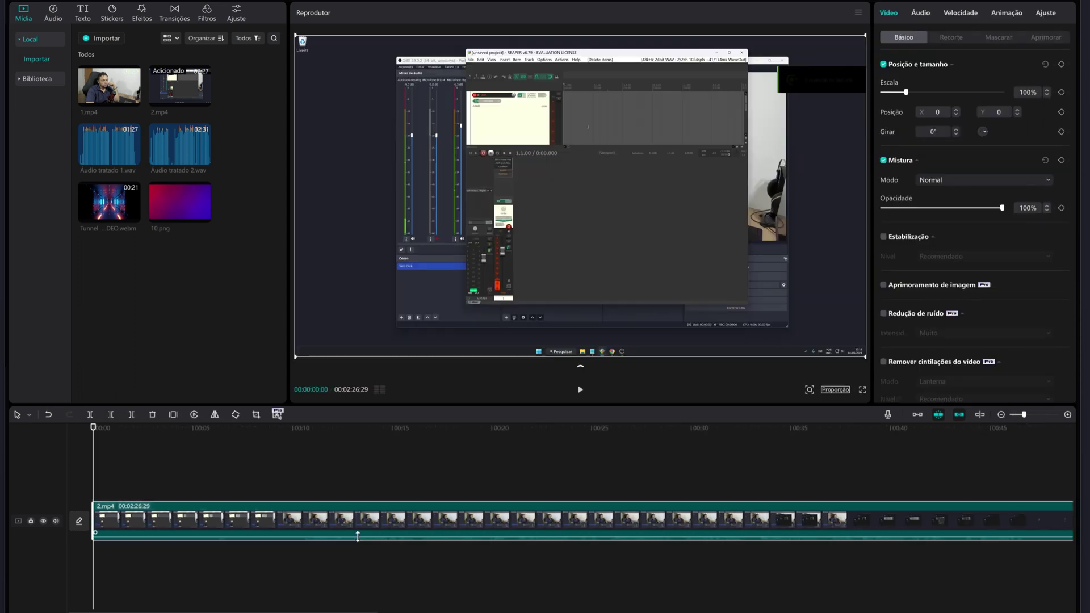
right_click(344, 522)
click(391, 538)
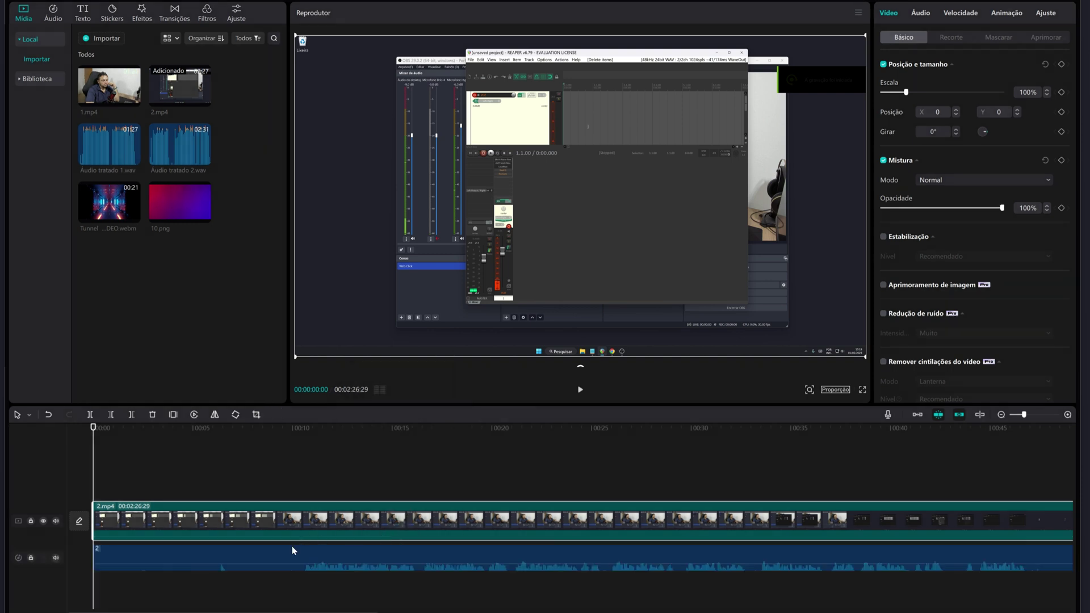
click(152, 415)
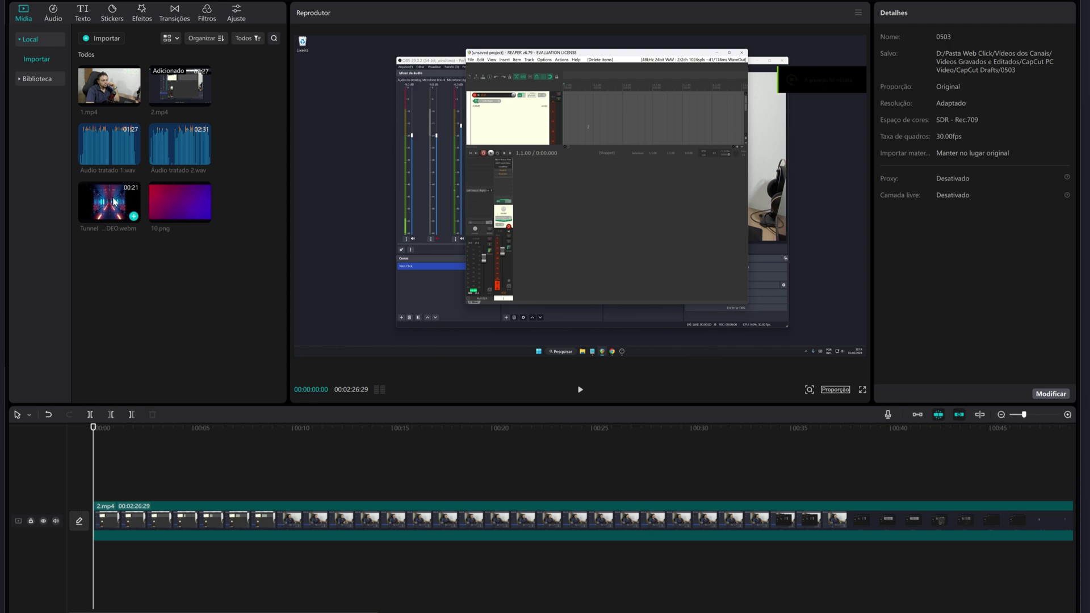
Stack the Tunnel 4K loop video and 1.mp4 on tracks above 2.mp4 at the timeline start, removing the separated audio of 1.mp4.
drag(114, 202, 109, 482)
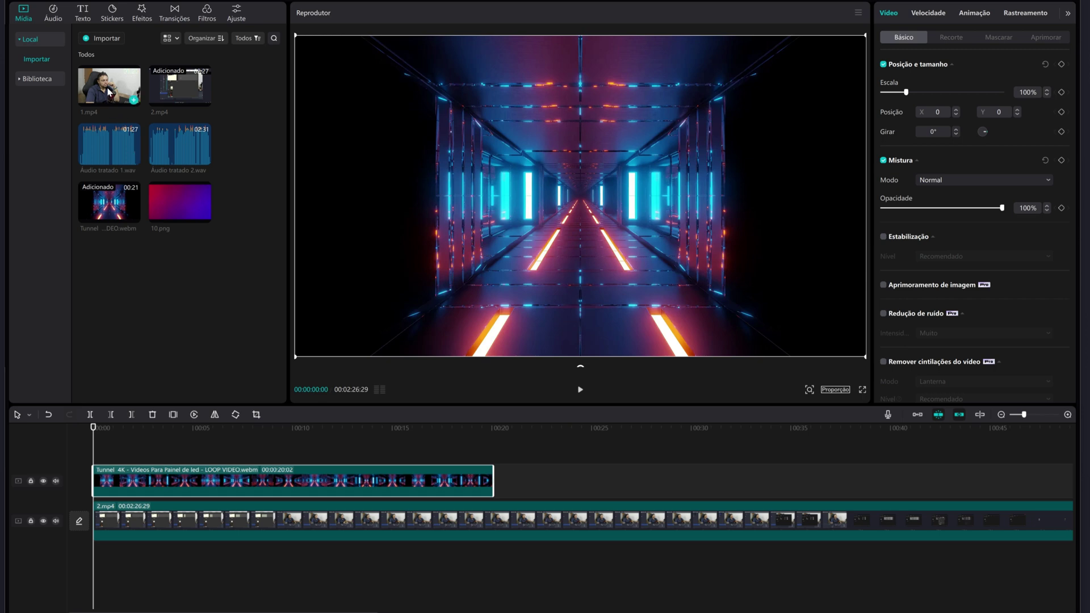
drag(111, 92, 108, 455)
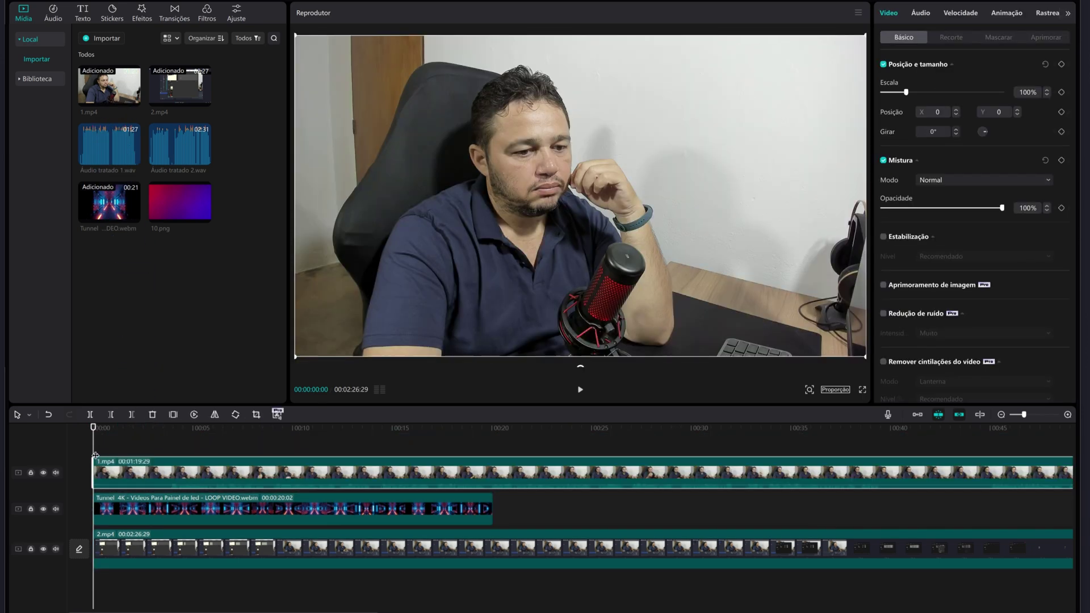
right_click(401, 475)
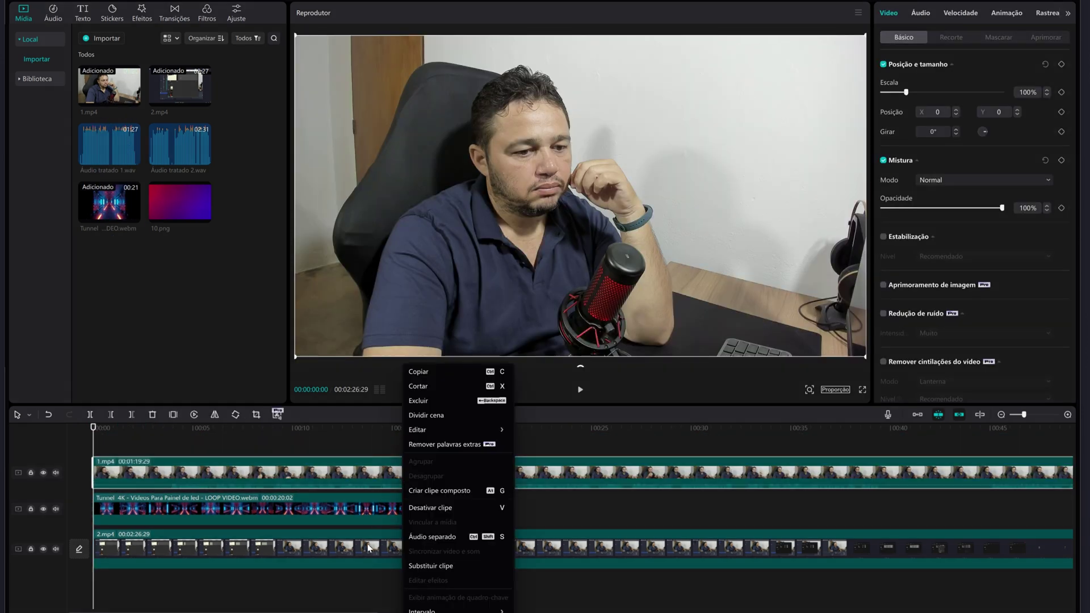
click(440, 536)
click(339, 585)
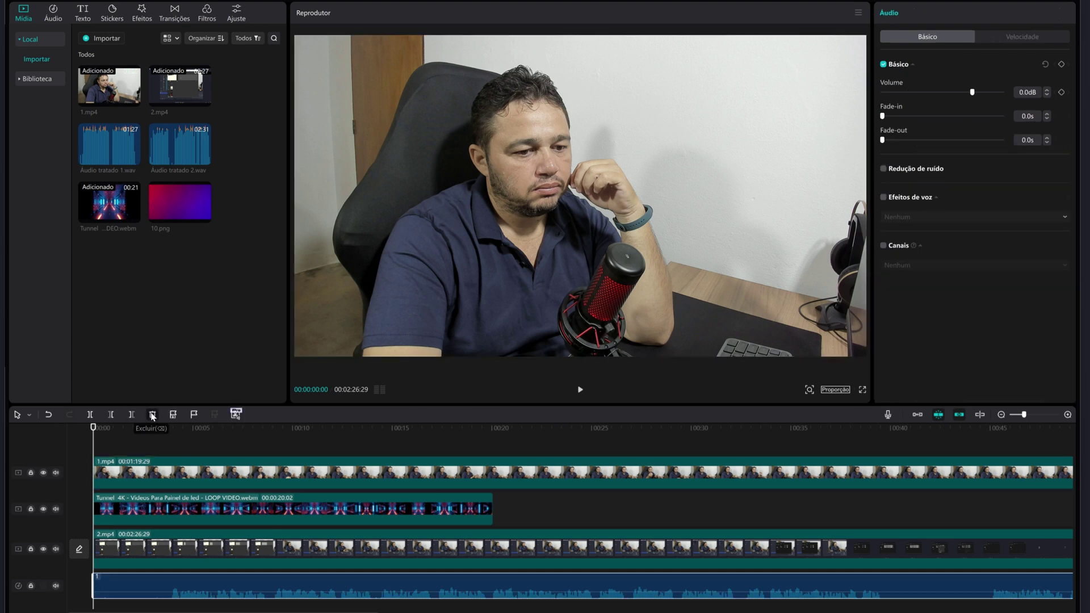
click(153, 415)
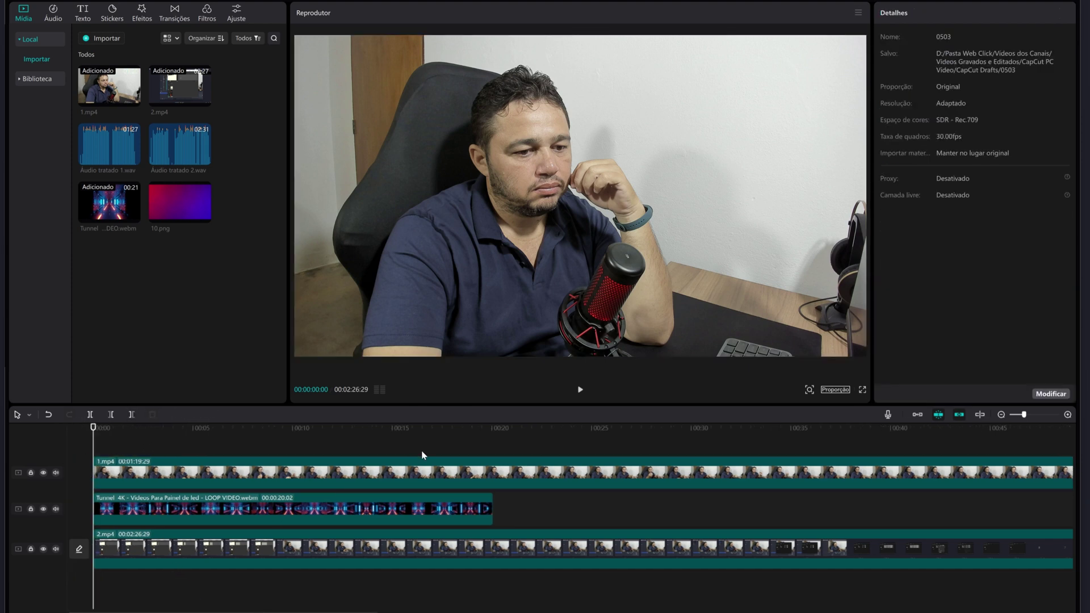
Move the Tunnel clip to start at 00:00:20:02 and split 1.mp4 at that same point.
click(493, 448)
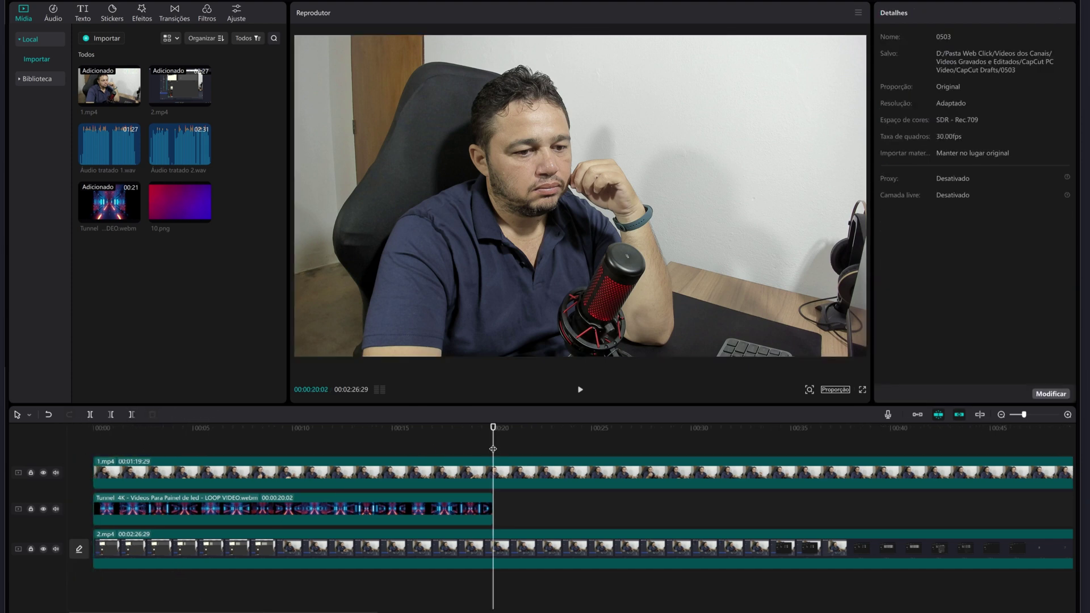
drag(373, 515, 740, 515)
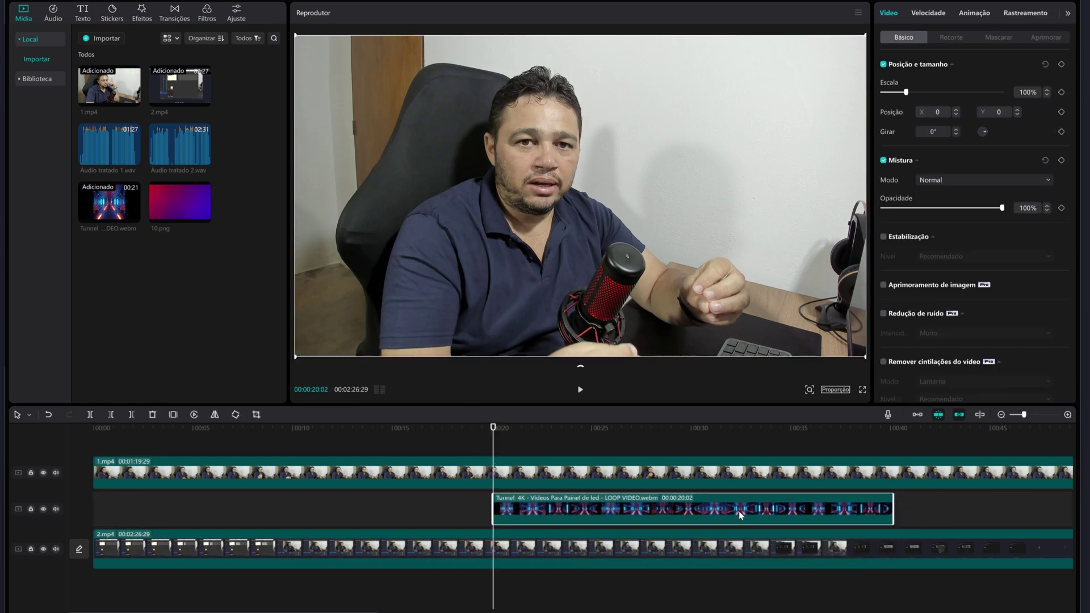
drag(375, 612, 410, 608)
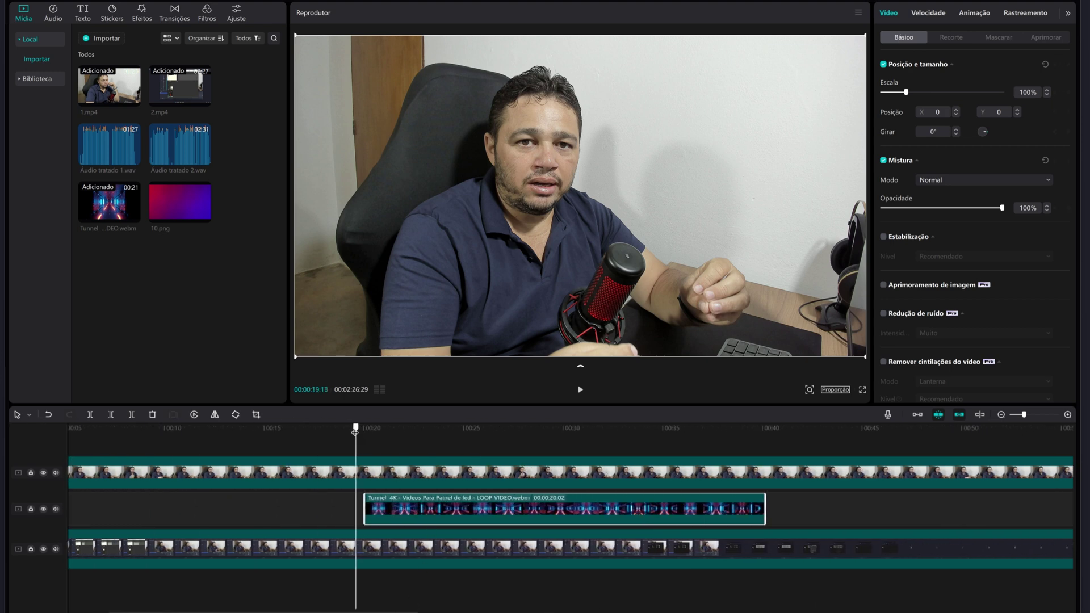
click(387, 472)
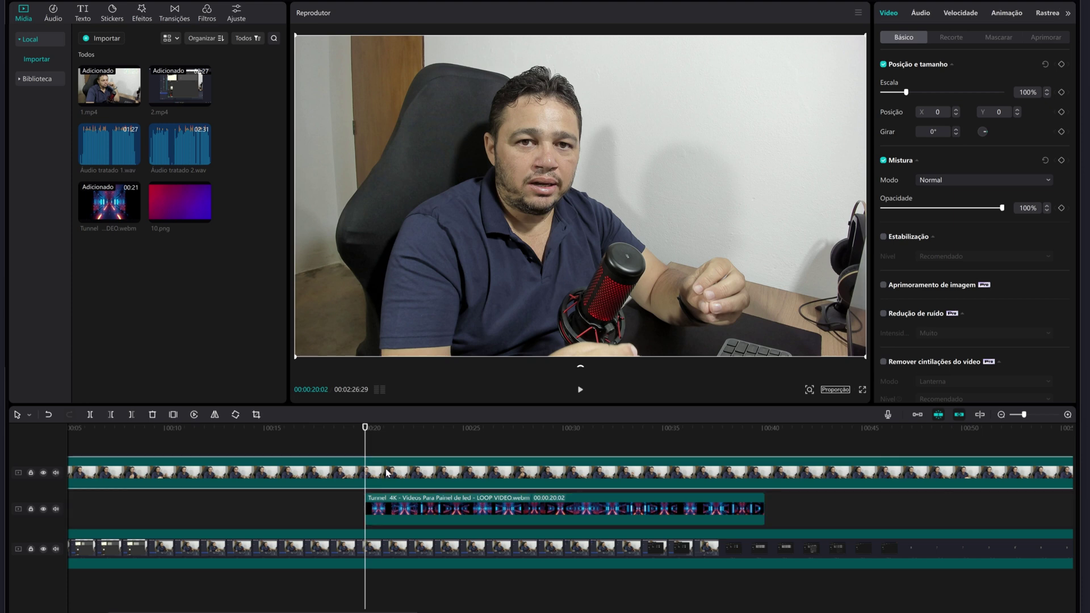
key(ctrl+b)
click(409, 445)
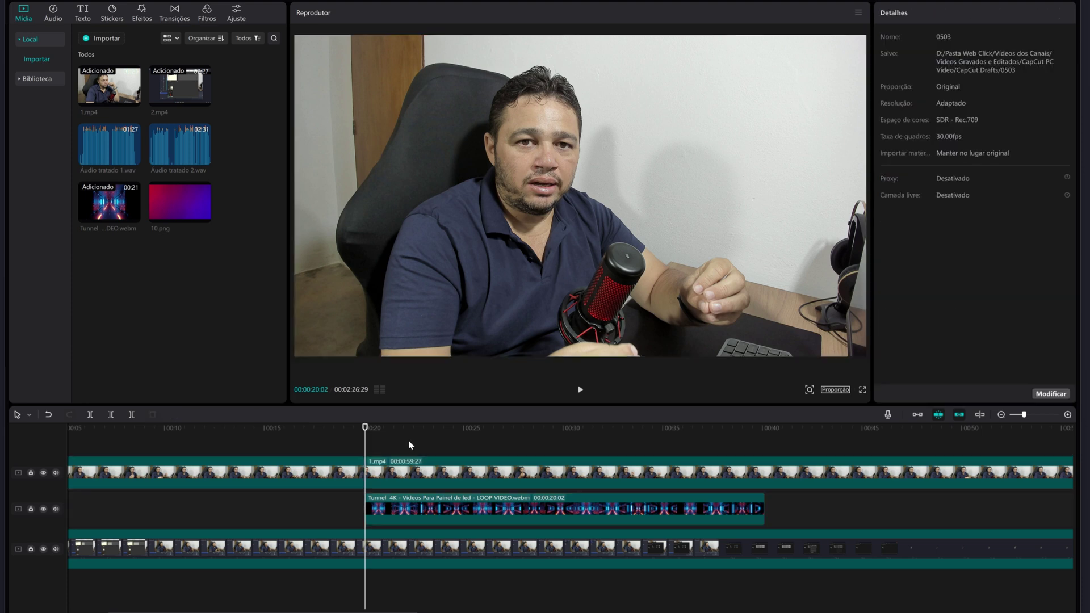
Apply a circle mask of about 1893 × 1902 to the second part of 1.mp4, centred on the speaker at about X -242, Y 51.
click(462, 336)
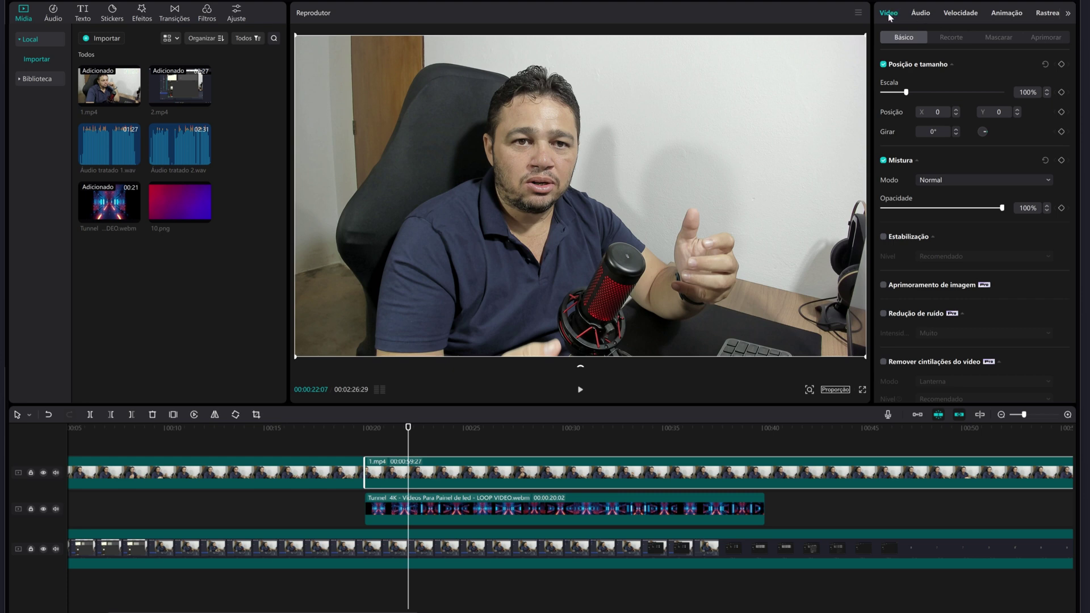
click(1002, 39)
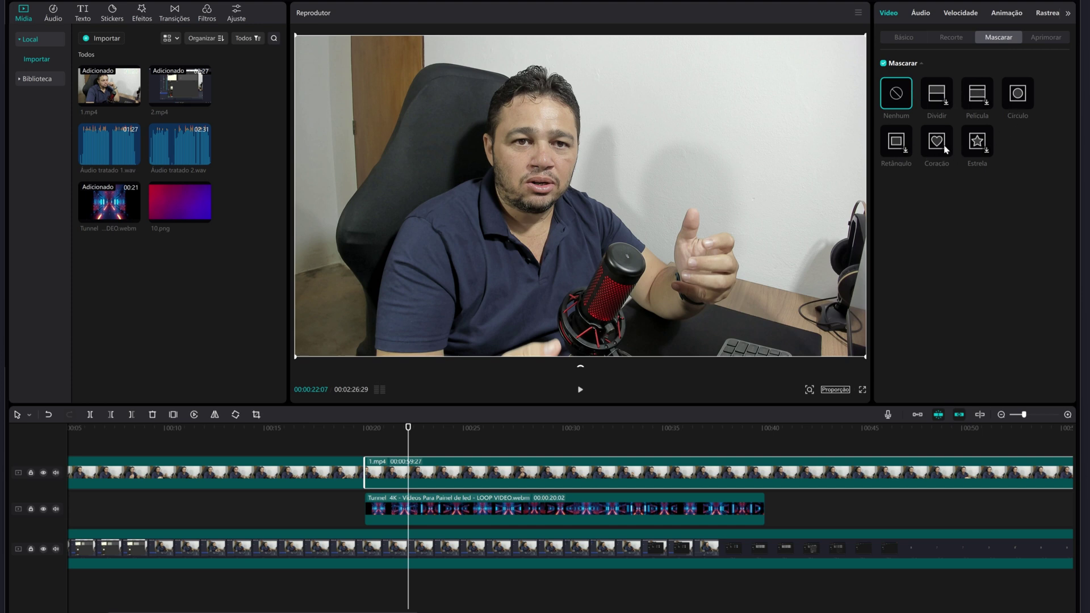
click(1018, 96)
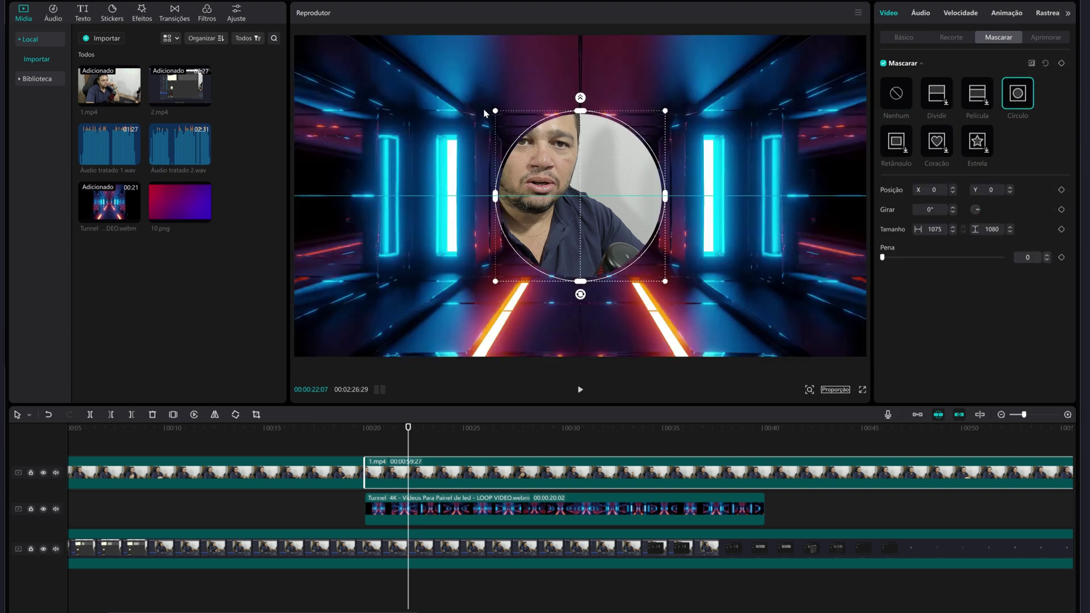
drag(484, 111, 429, 54)
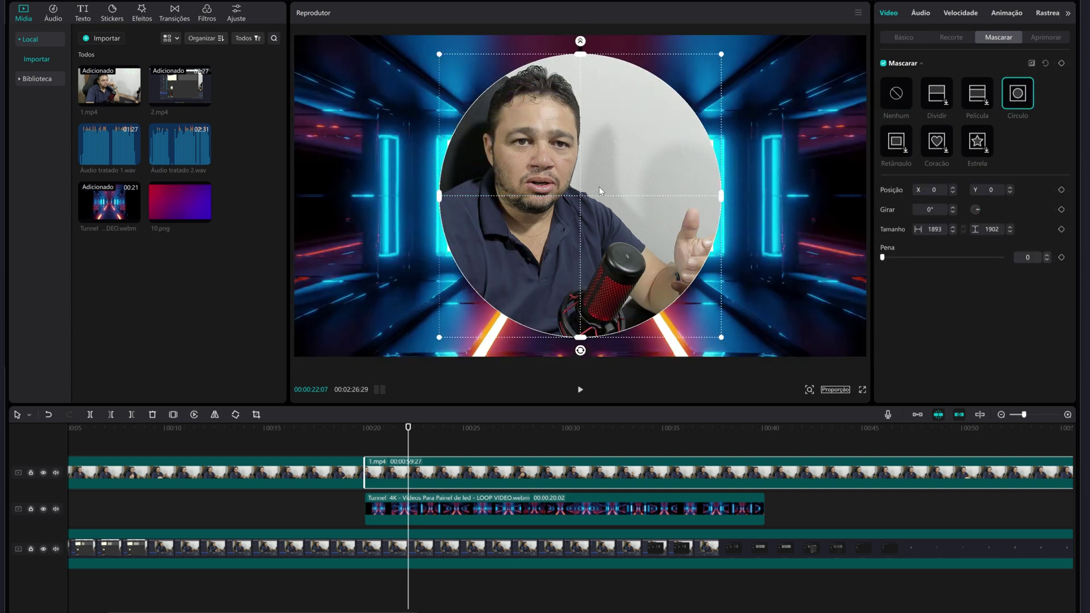
mouse_move(600, 191)
mouse_down()
mouse_move(572, 169)
mouse_move(588, 171)
mouse_move(542, 179)
mouse_move(603, 182)
mouse_move(563, 180)
mouse_move(584, 178)
mouse_up()
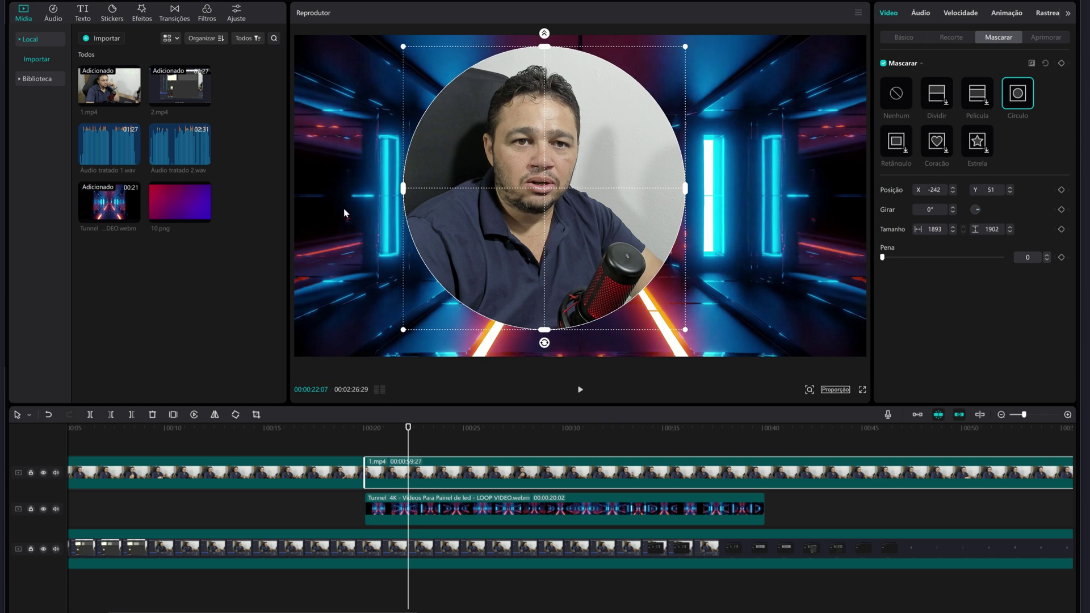
Apply a circle mask of about 1945 × 1953 to the Tunnel clip, positioned behind the speaker's circle as a thin animated border.
click(451, 507)
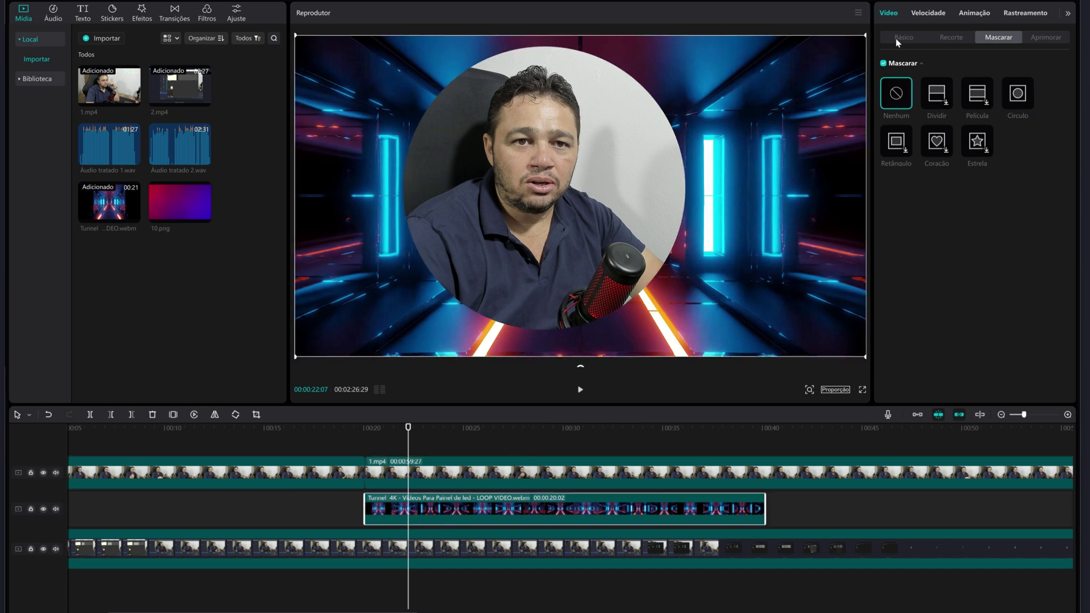
click(1019, 94)
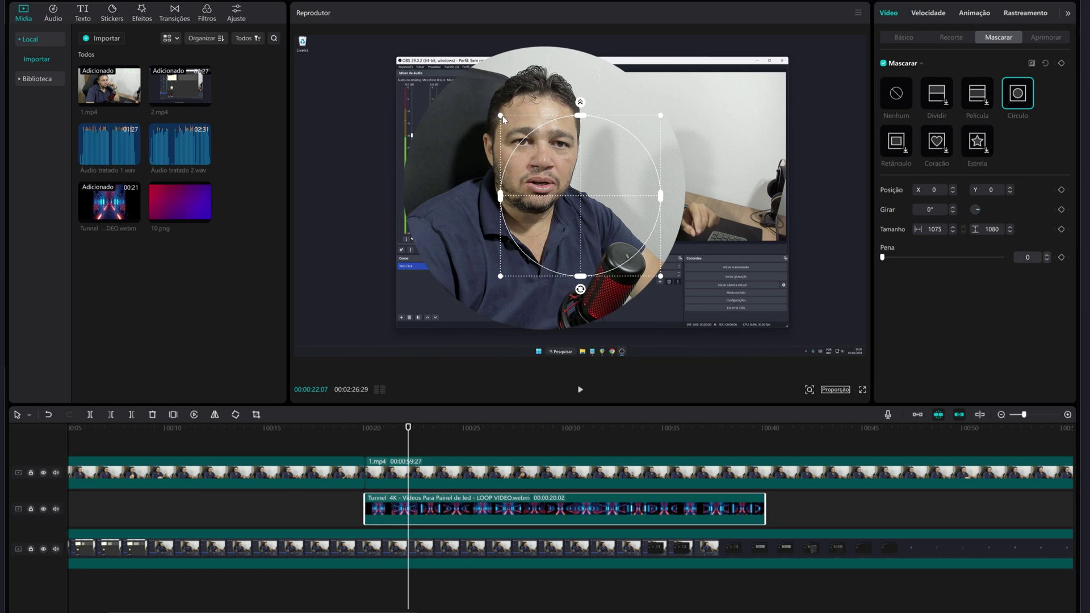
drag(500, 116, 408, 27)
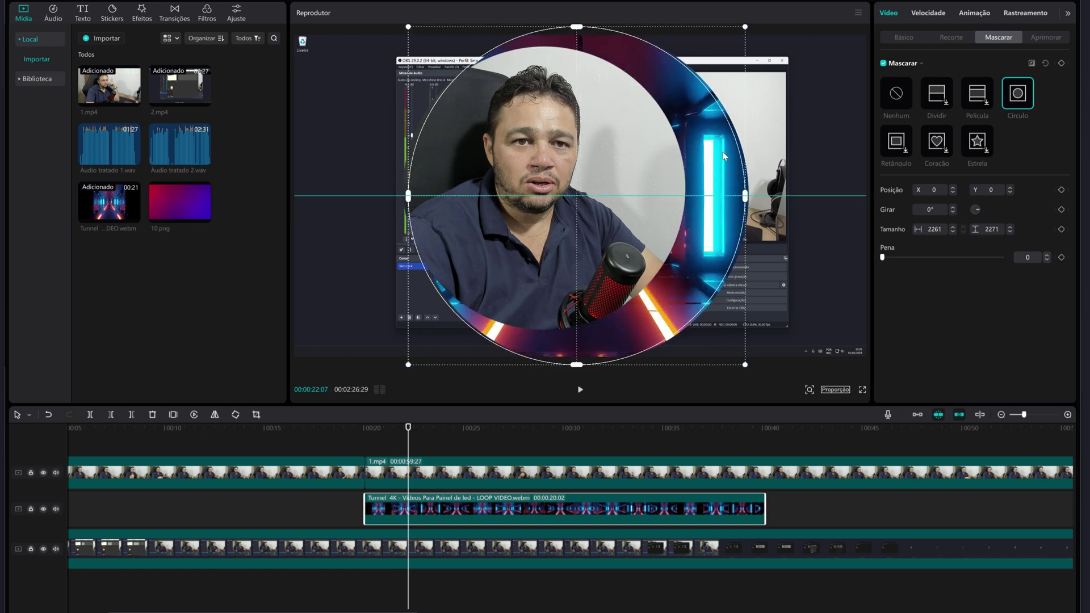
drag(724, 156, 686, 151)
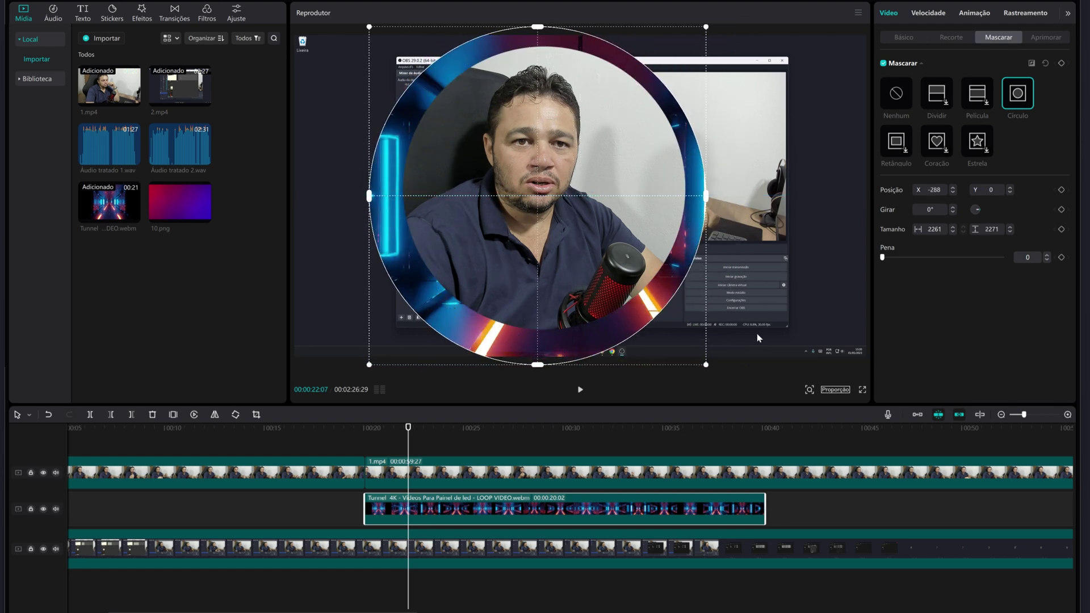
drag(707, 367, 663, 317)
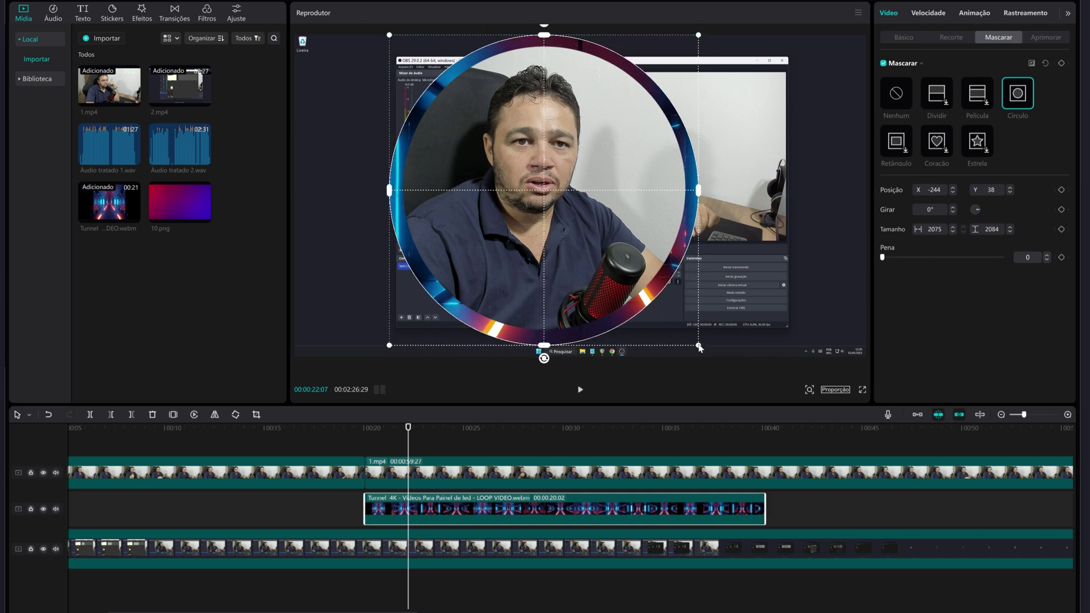
drag(699, 348, 691, 333)
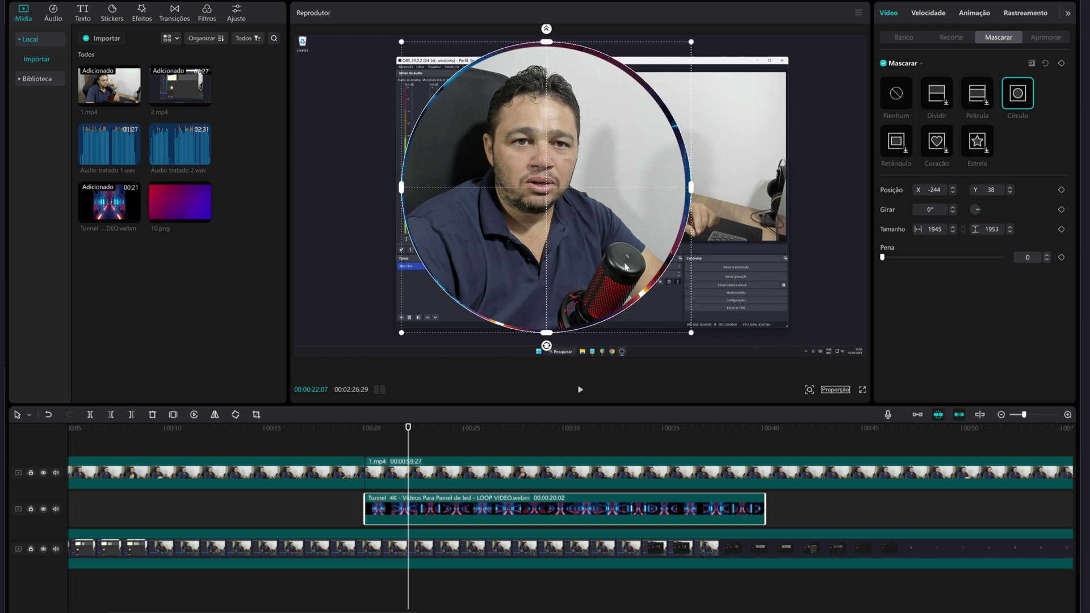
drag(624, 266, 623, 267)
click(469, 449)
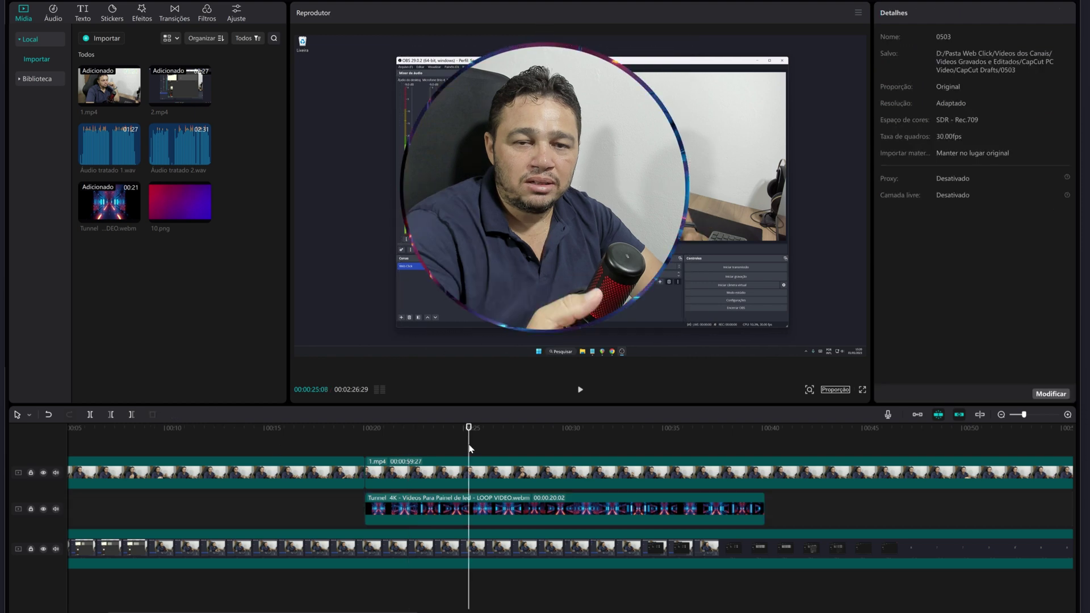
drag(471, 448, 454, 520)
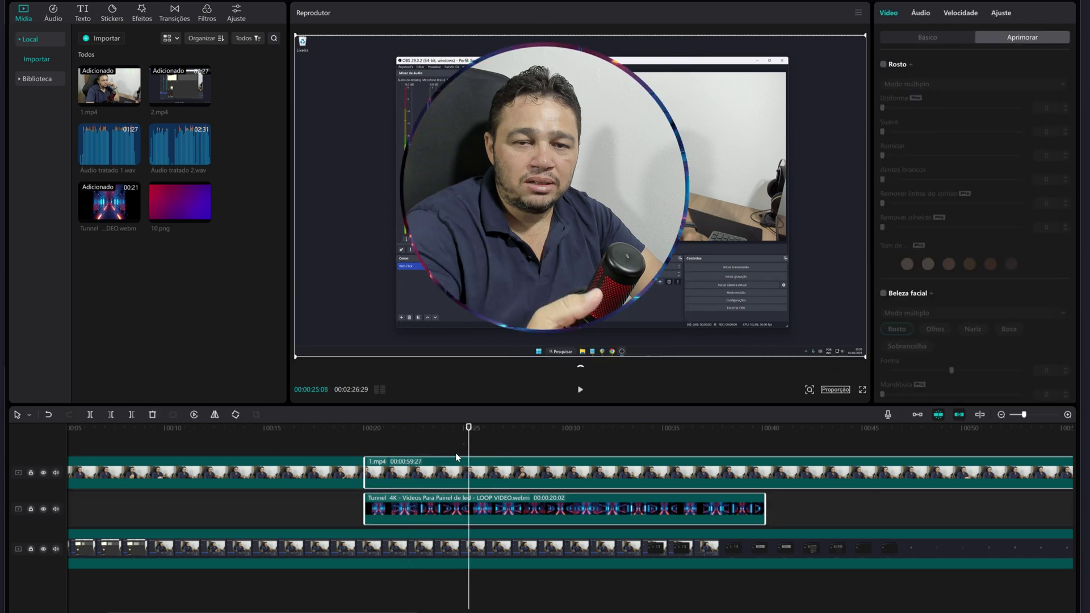
click(437, 454)
click(457, 470)
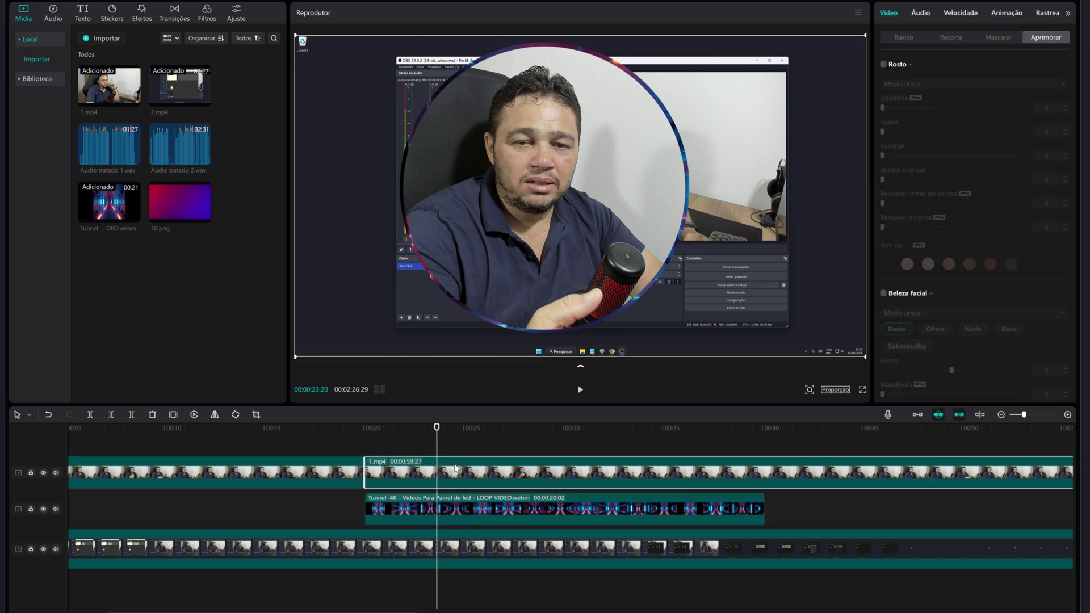
click(457, 507)
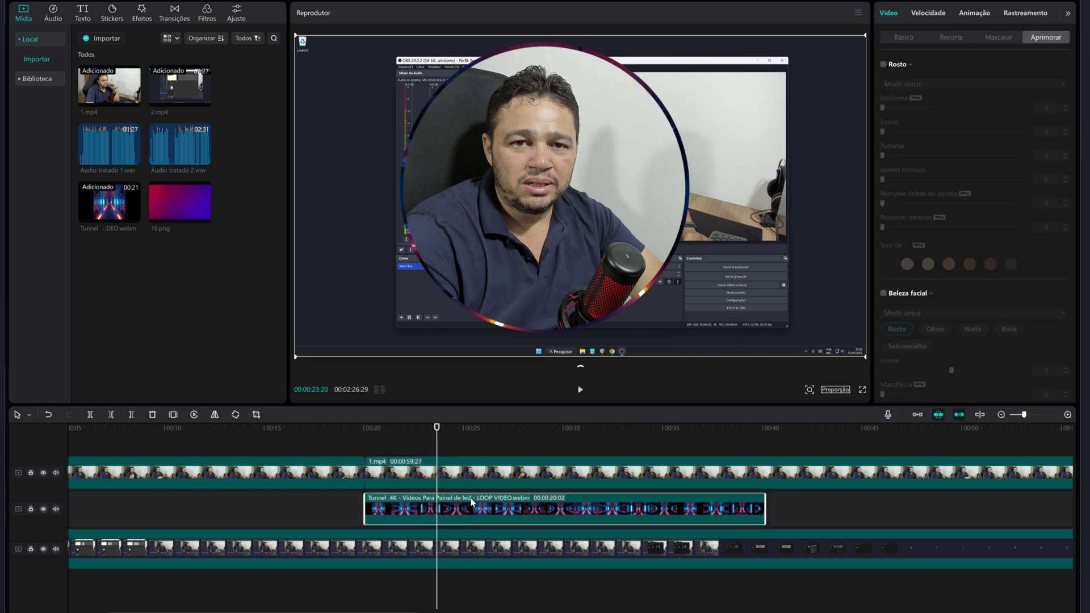
Preview the masked Tunnel clip alone with the 1.mp4 track hidden, and restore the track and the clip's start at 00:00:20:02.
drag(471, 502, 346, 506)
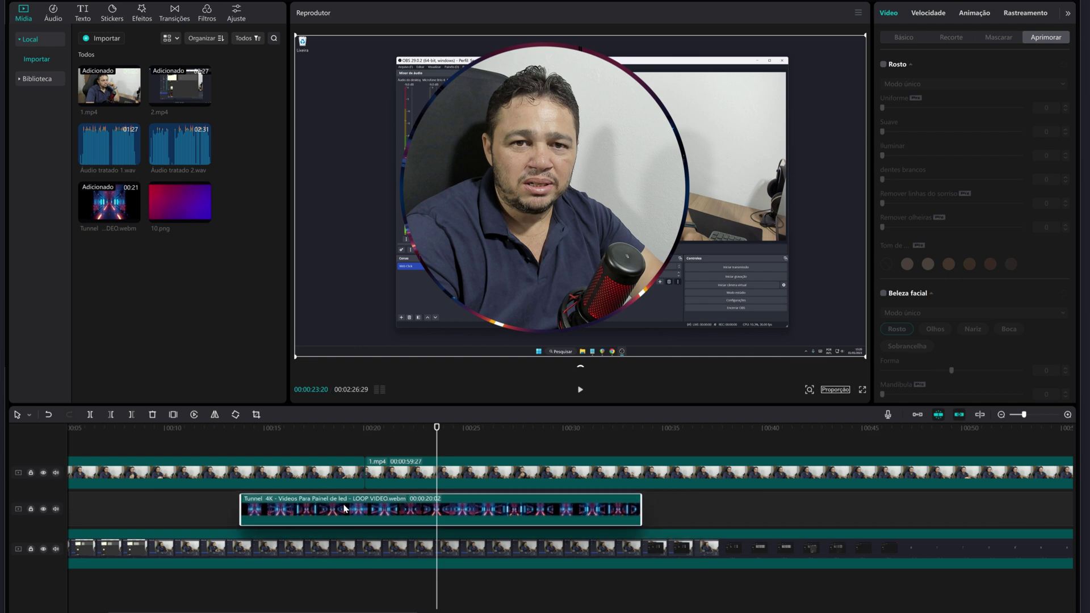
click(285, 450)
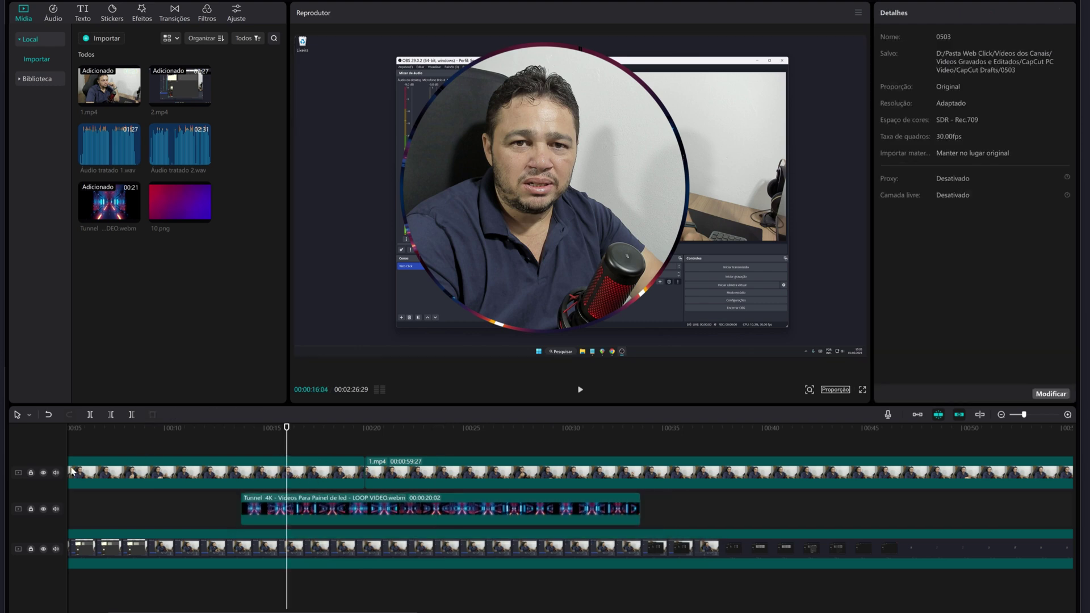
click(43, 473)
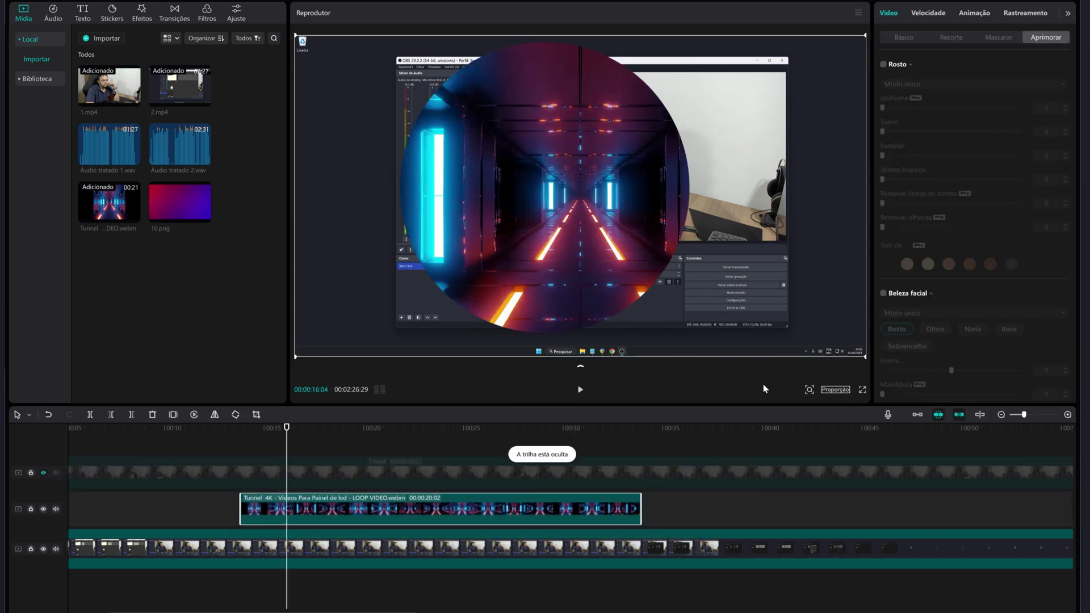
click(580, 392)
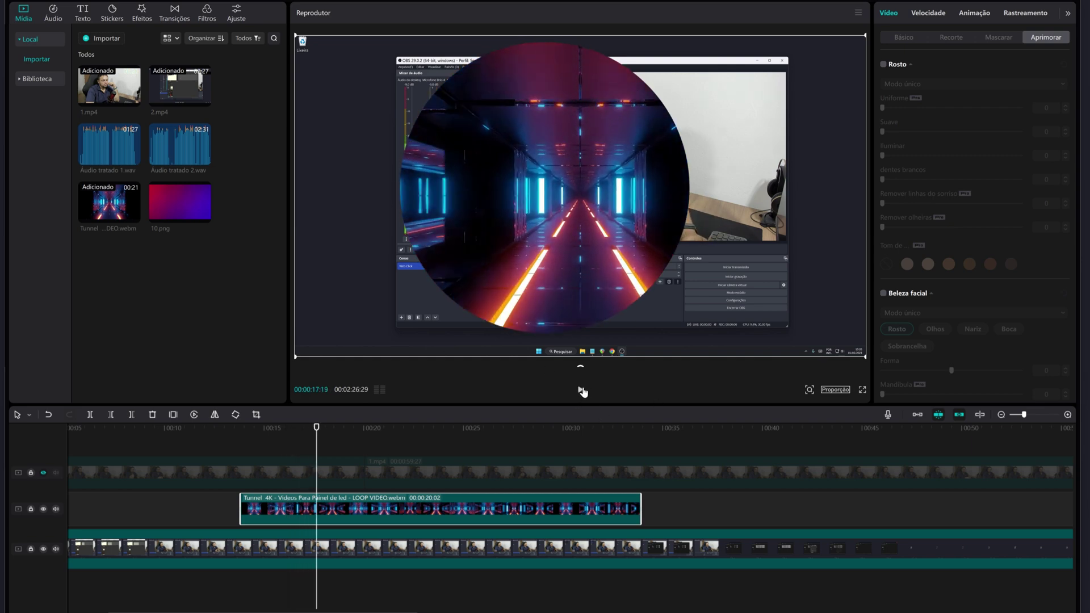
click(43, 473)
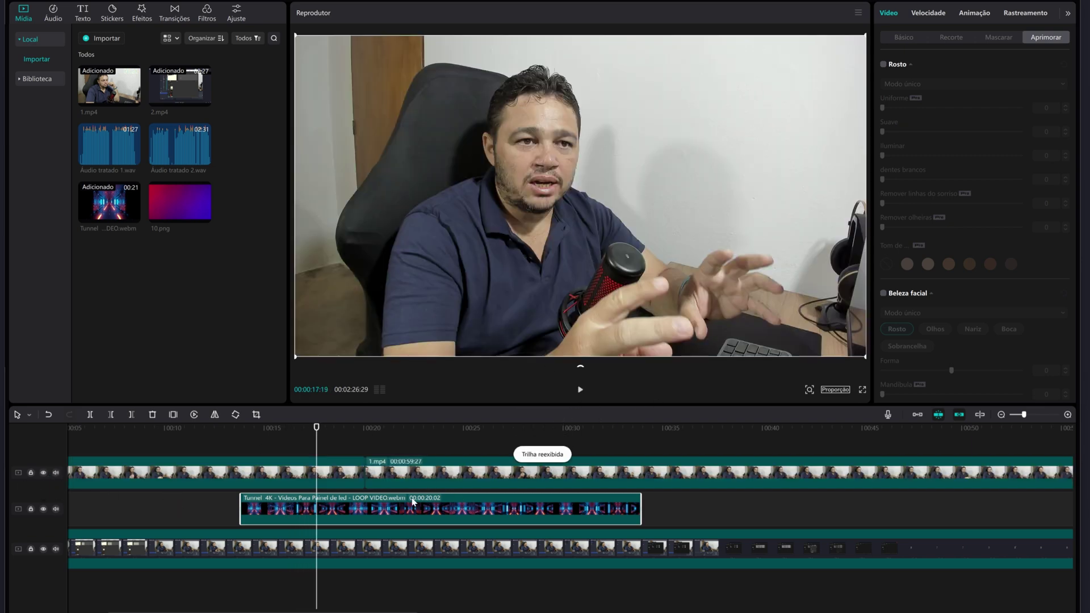
drag(383, 521, 509, 518)
click(460, 470)
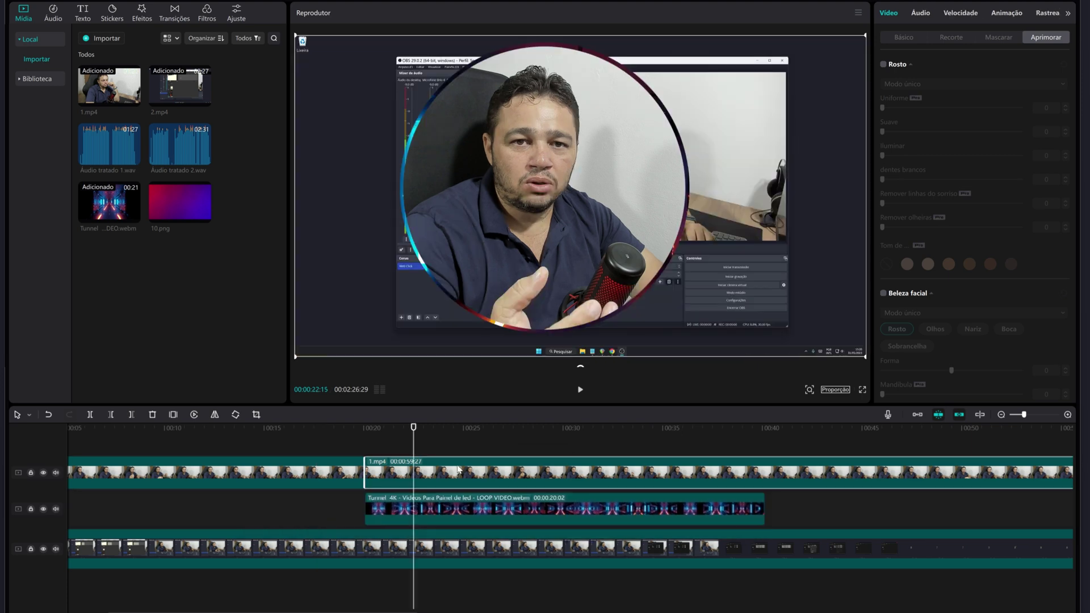
Scale the second part of 1.mp4 and the Tunnel clip together to 44% and place them at about X -1183, Y 47.
click(453, 445)
click(480, 512)
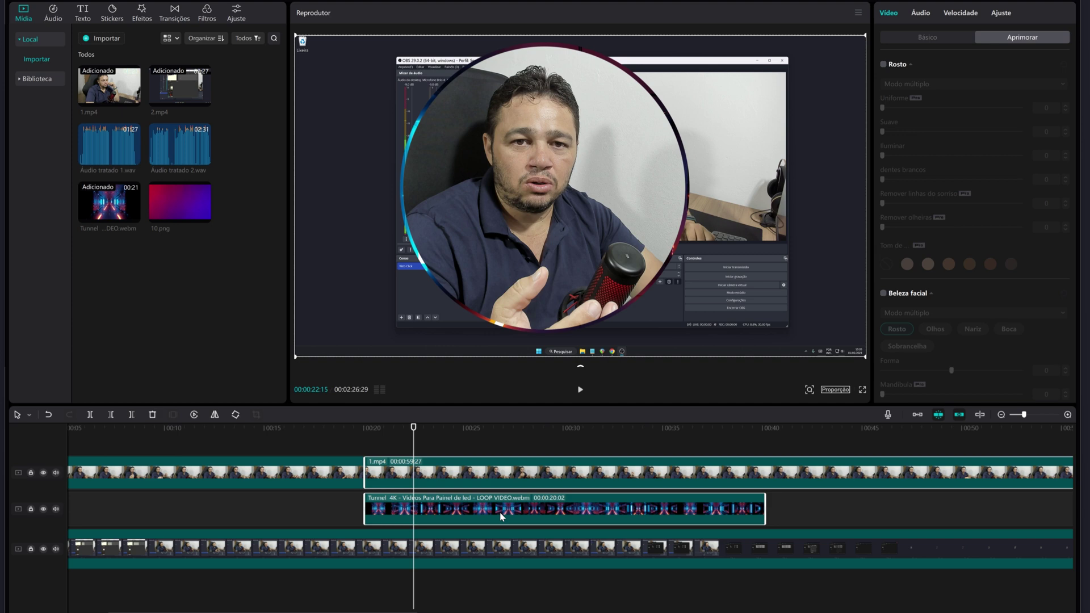
click(915, 39)
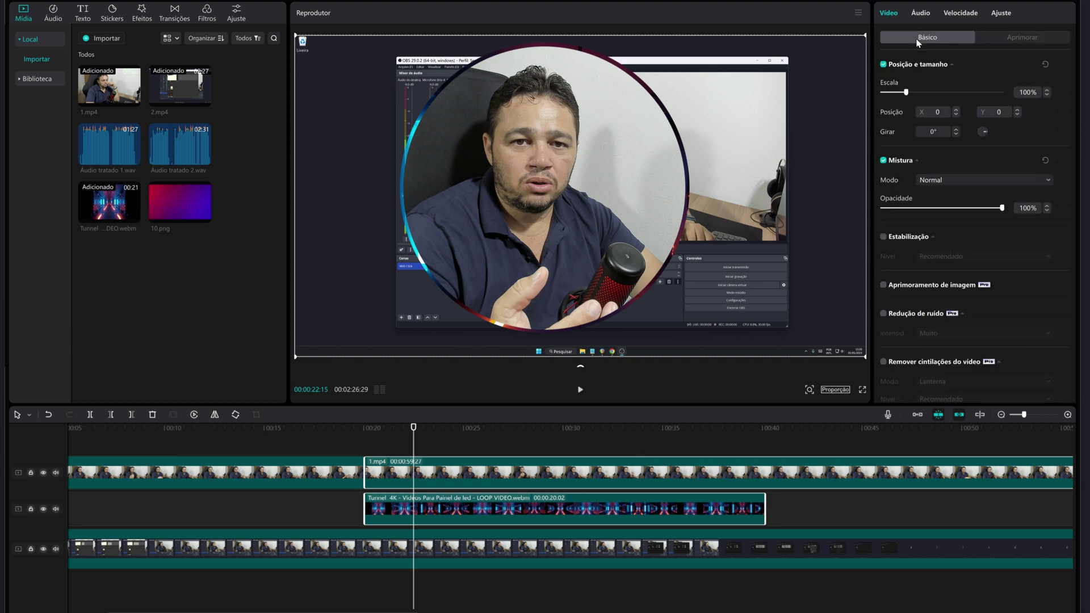
drag(907, 93, 895, 93)
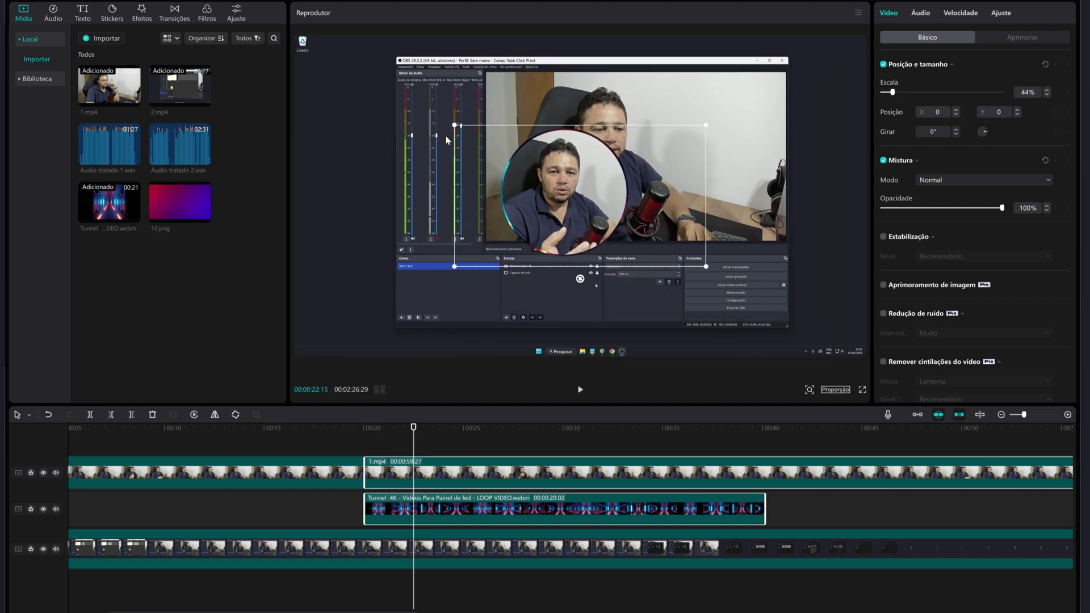
drag(534, 171, 357, 162)
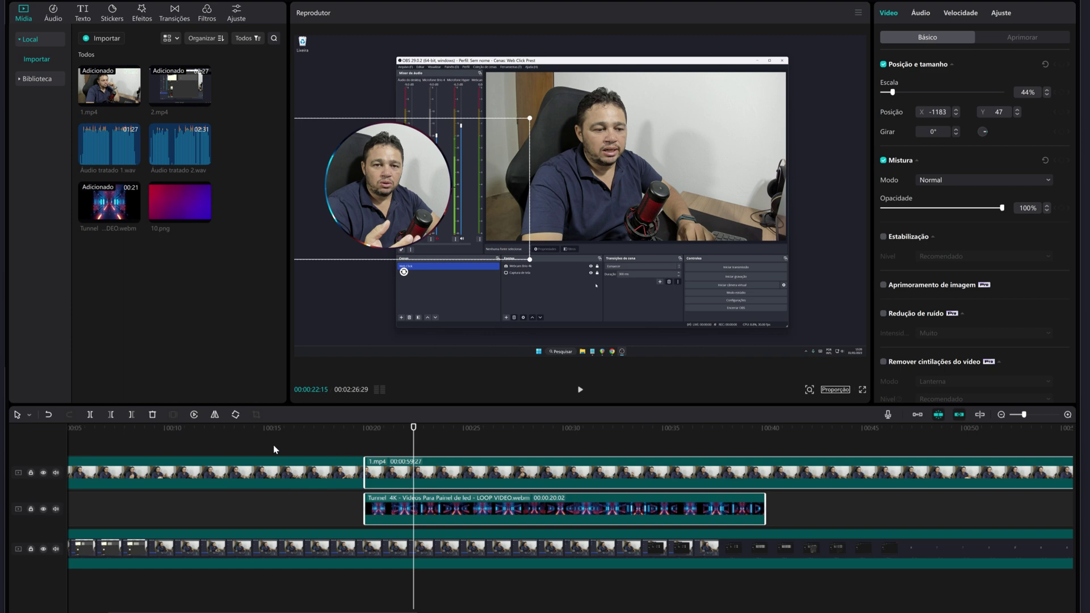
Preview the change to the circular overlay at full screen from 00:00:12:24, and check the playback around the Tunnel clip's end.
click(220, 442)
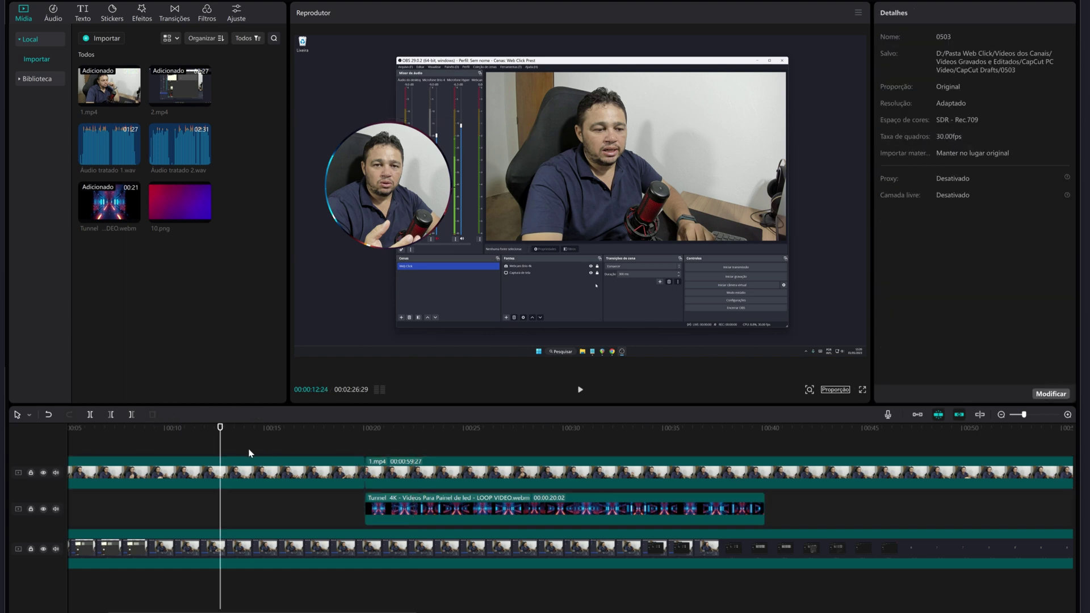
click(862, 391)
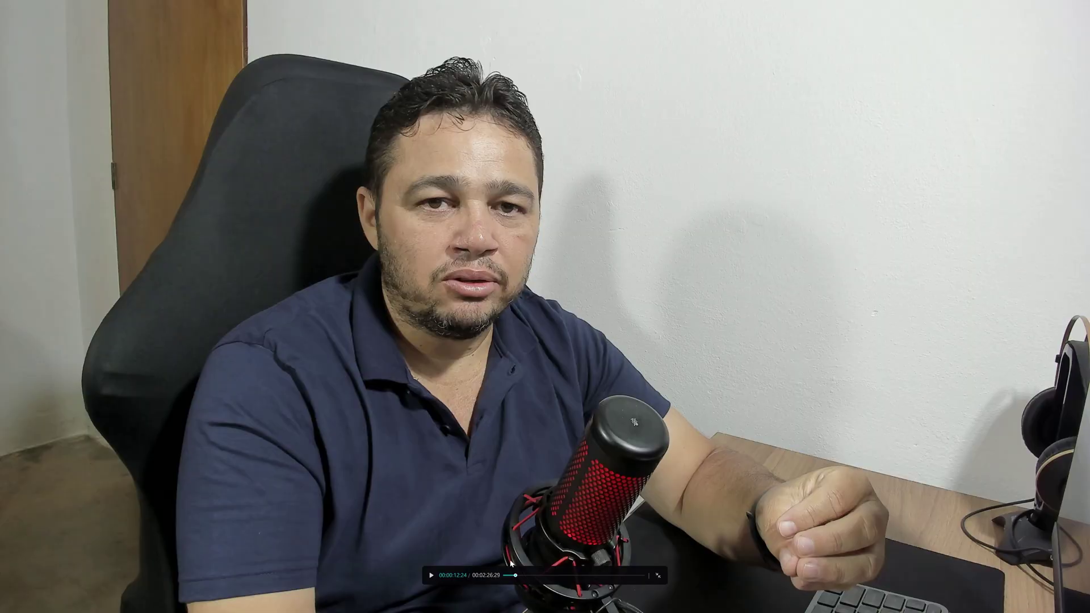
click(430, 576)
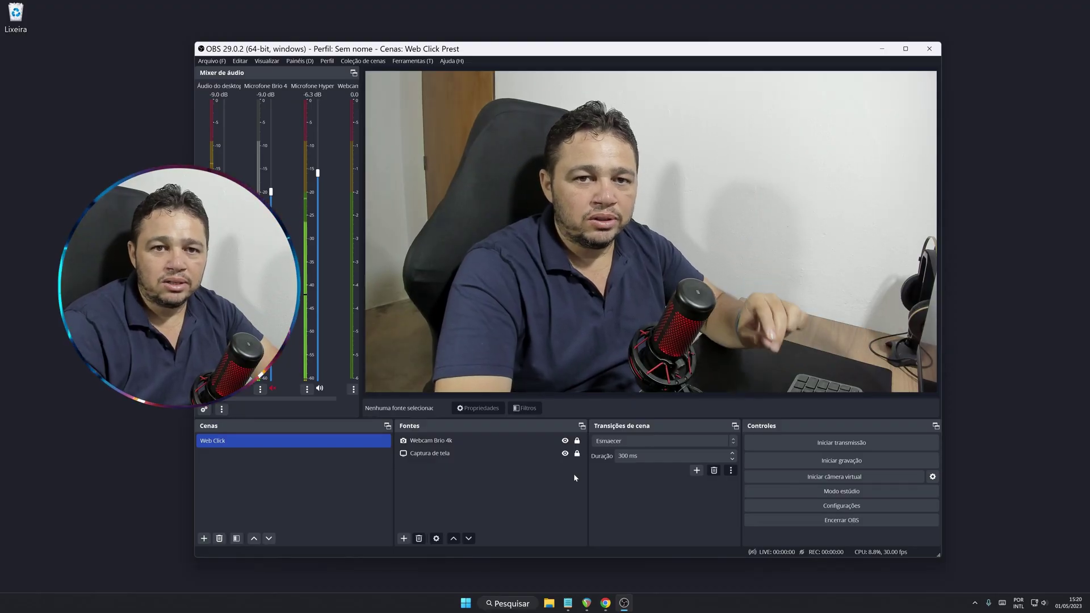
click(210, 62)
click(657, 576)
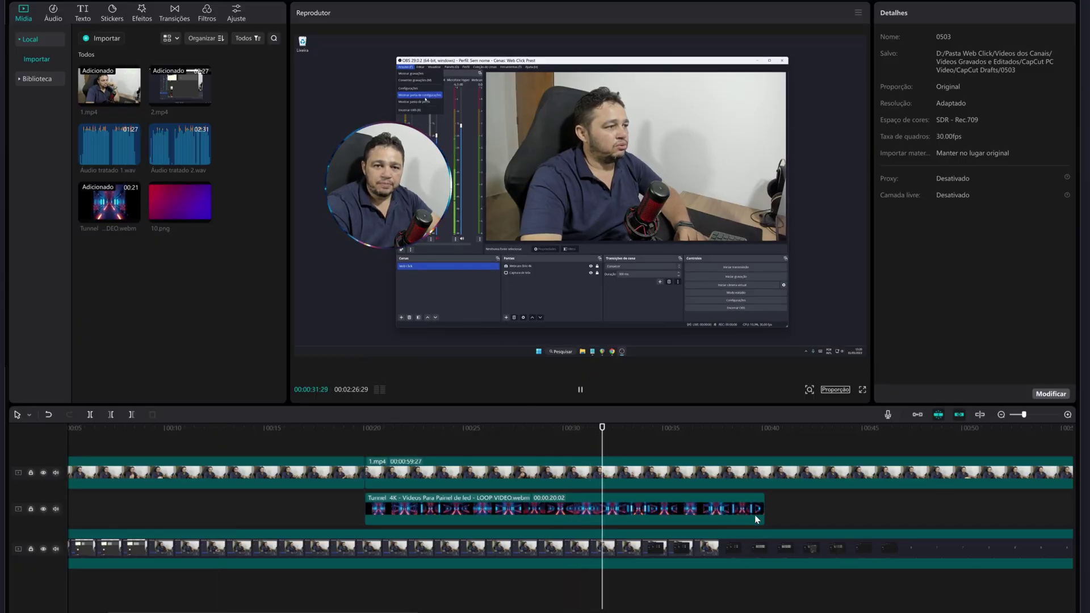
click(762, 450)
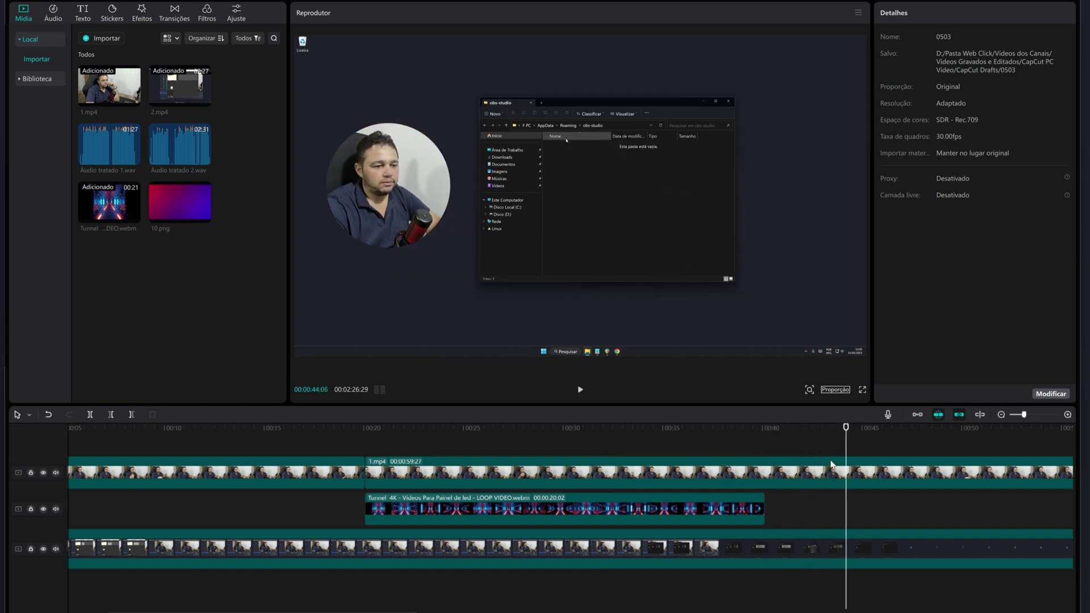
key(space)
Paste a copy of the Tunnel clip directly after the original at 00:00:40:04 and check the join between them.
right_click(689, 506)
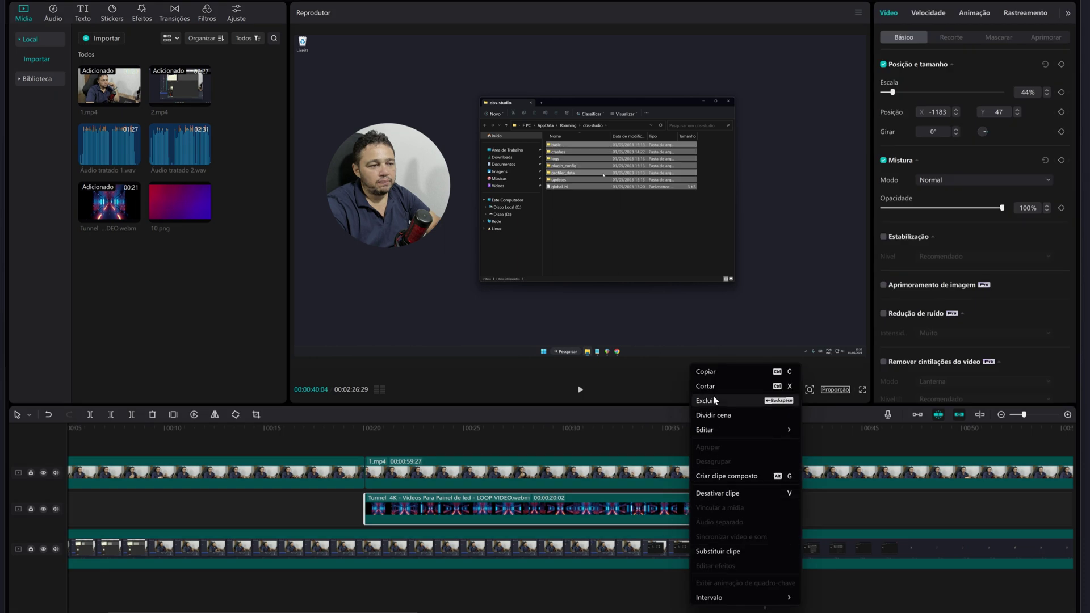
click(711, 372)
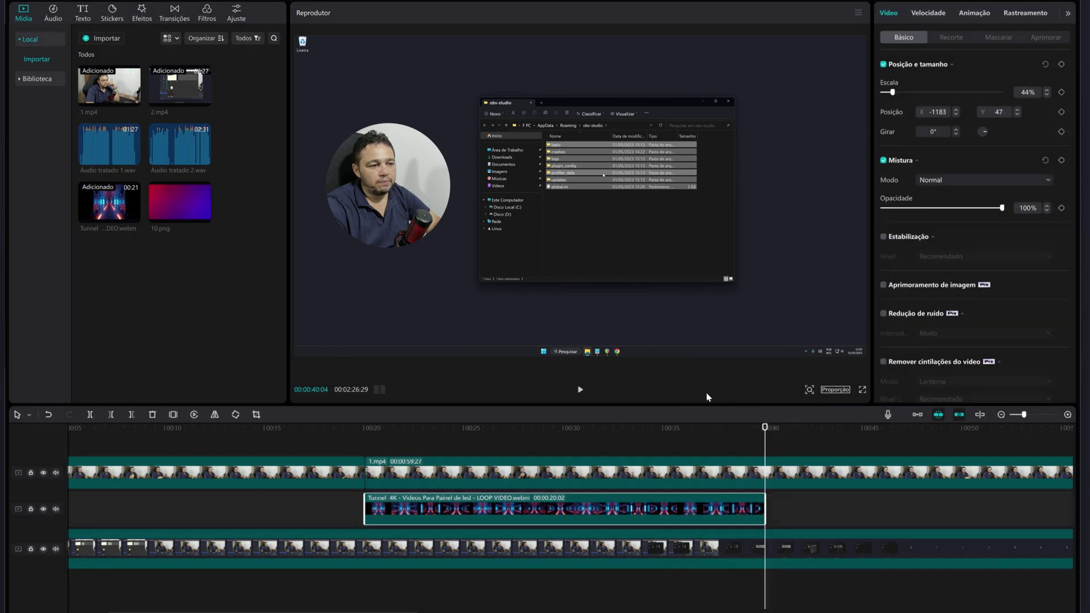
right_click(775, 508)
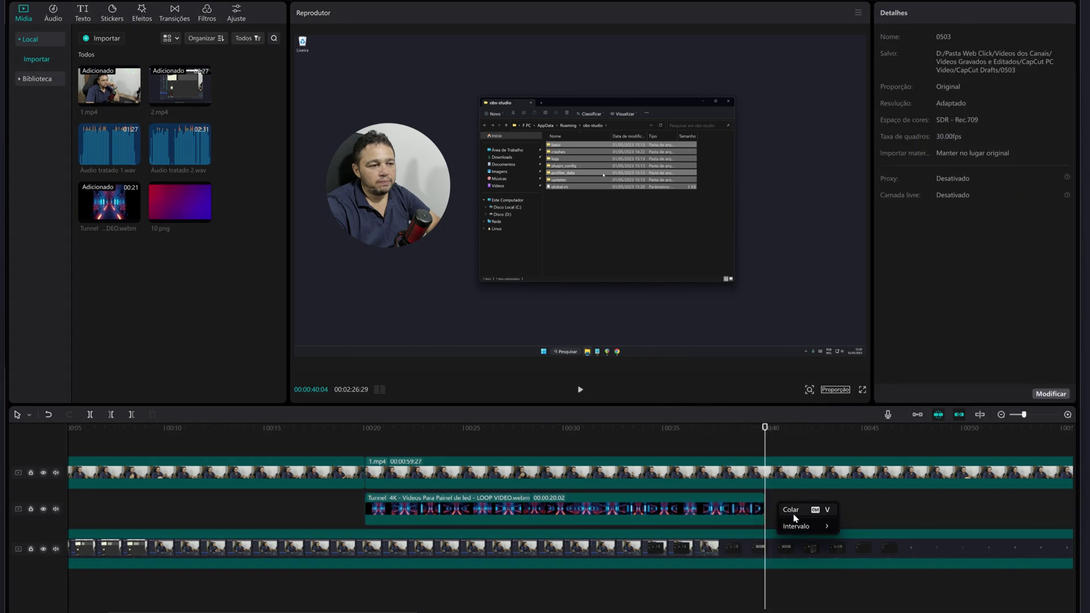
click(792, 513)
drag(818, 515, 802, 512)
click(698, 451)
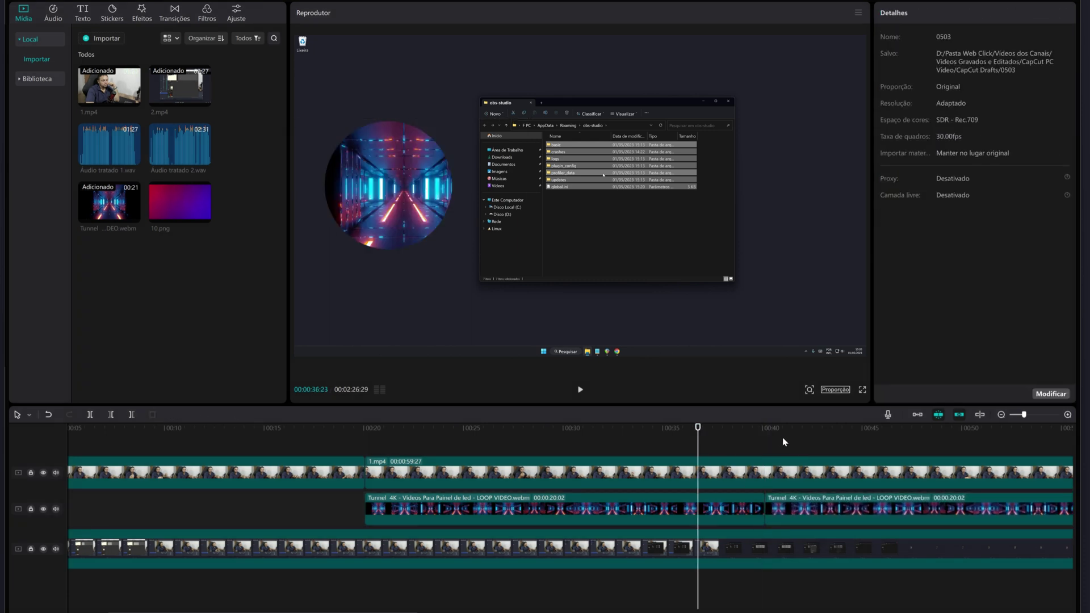
click(789, 452)
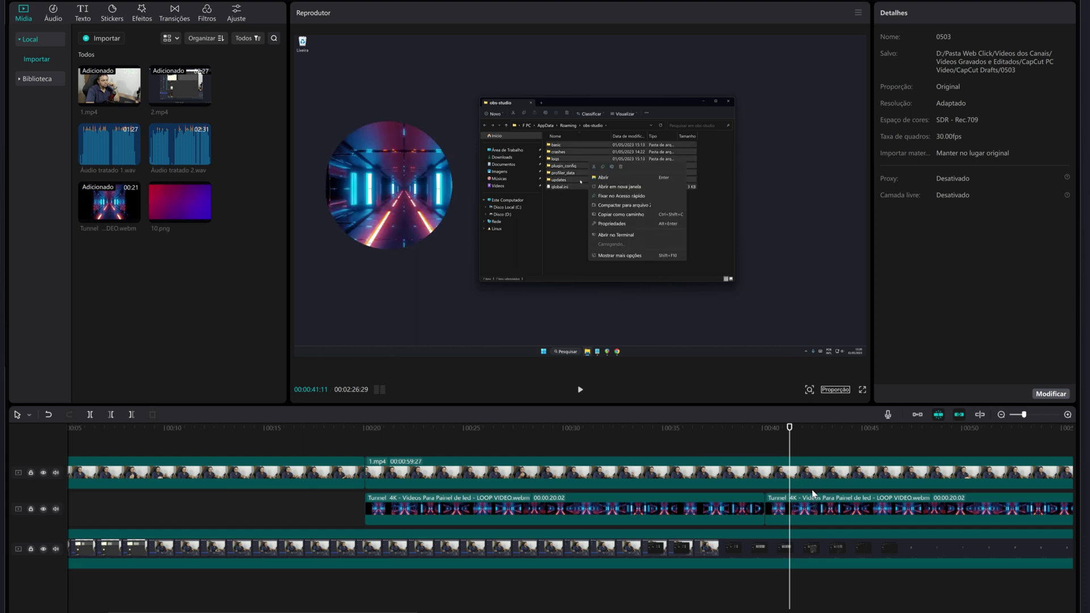
Set the pasted Tunnel clip to layer 1 and the second part of 1.mp4 to layer 2.
click(822, 475)
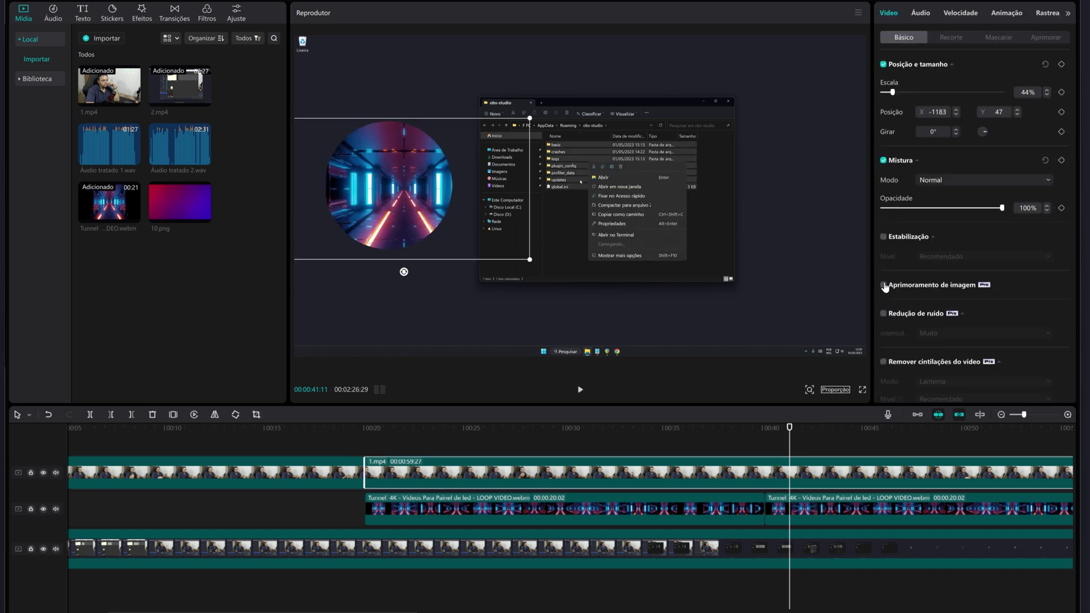
scroll(885, 287, down, 3)
click(942, 370)
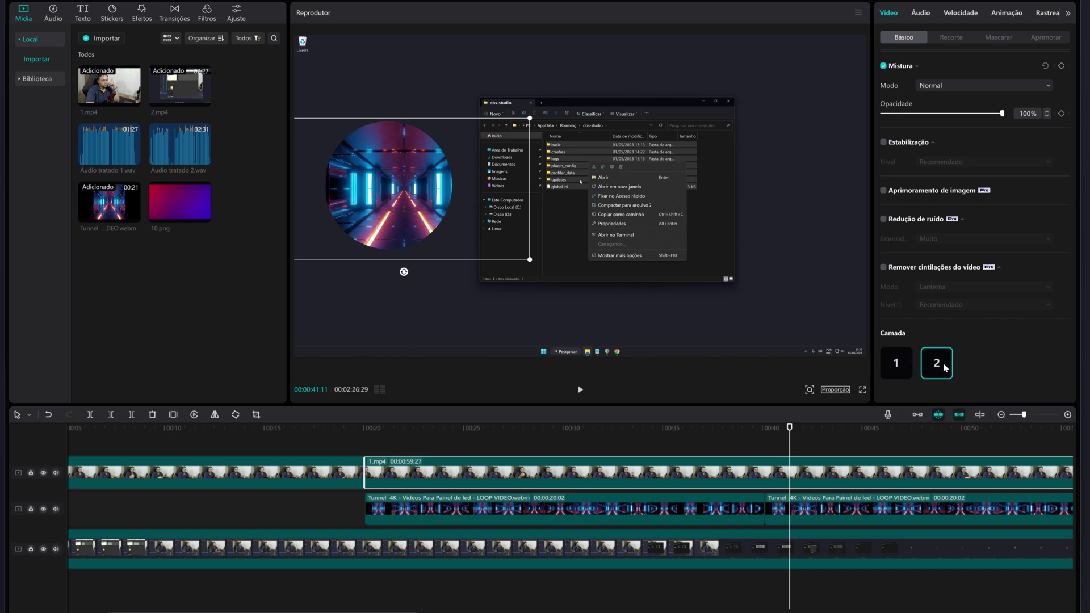
click(894, 368)
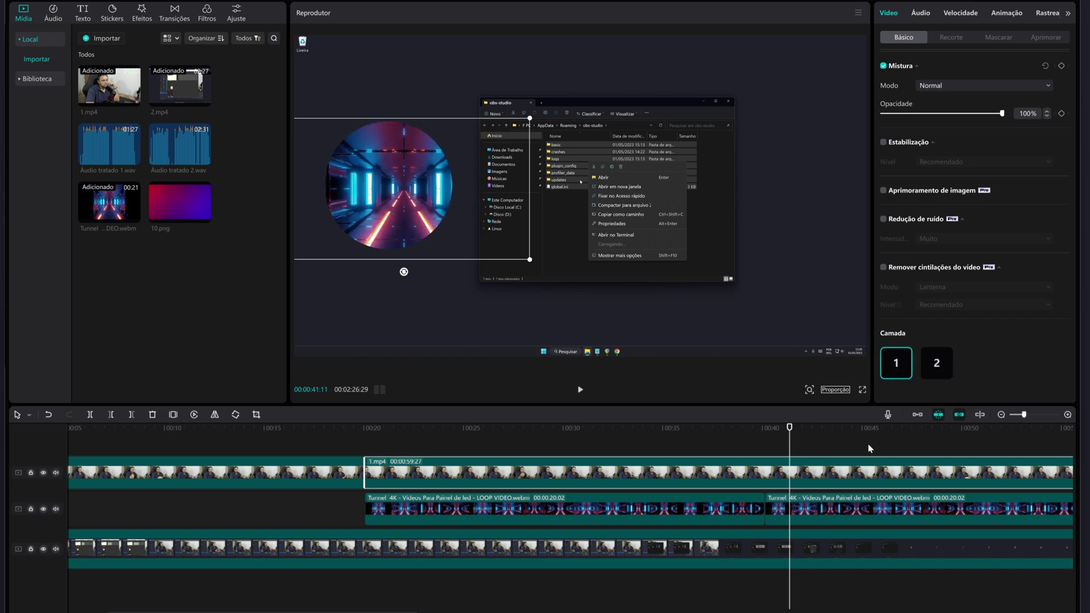
click(834, 512)
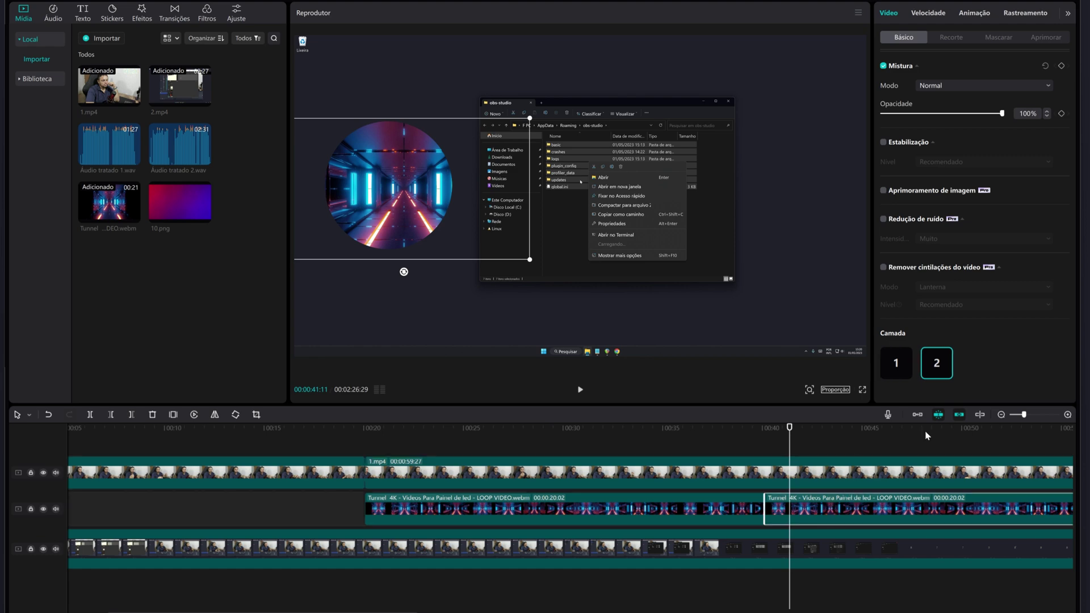
click(889, 364)
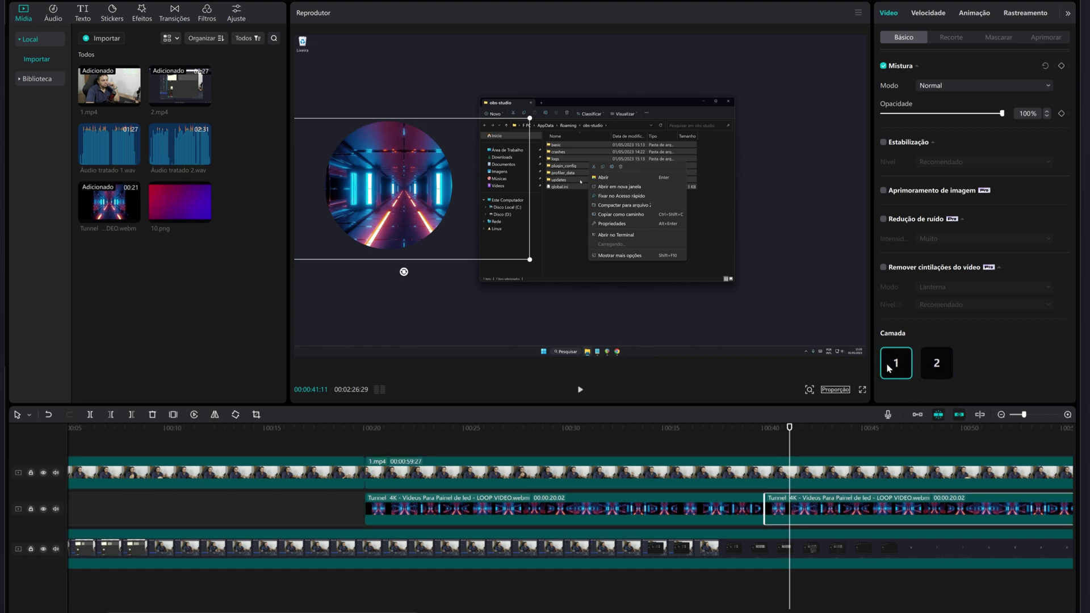
click(811, 462)
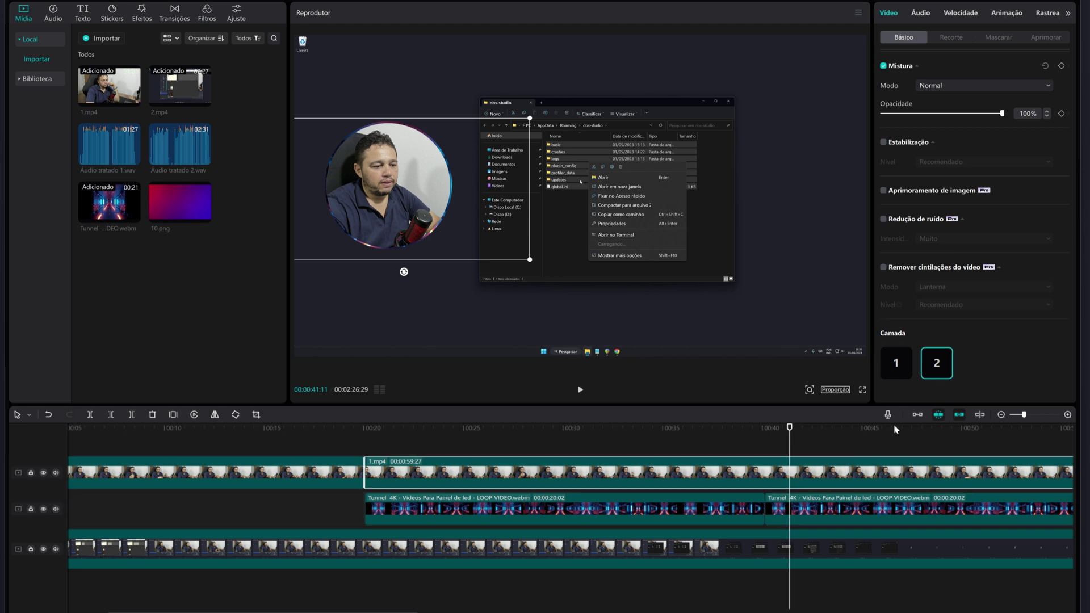
click(900, 369)
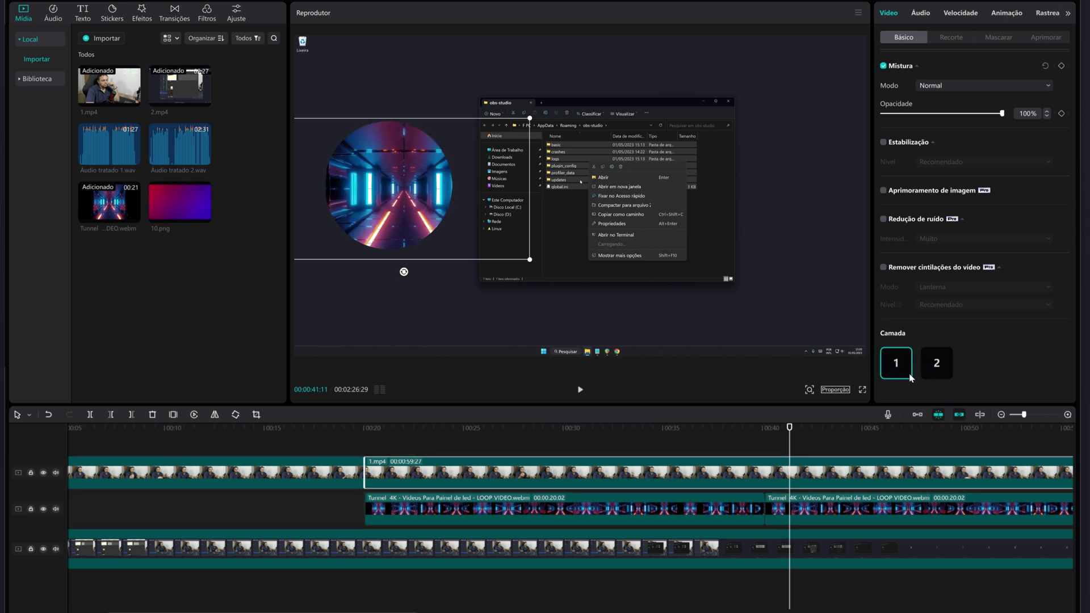
click(934, 372)
Preview the bordered circle at full screen from 00:00:36:21 across the join between the two Tunnel clips.
click(698, 442)
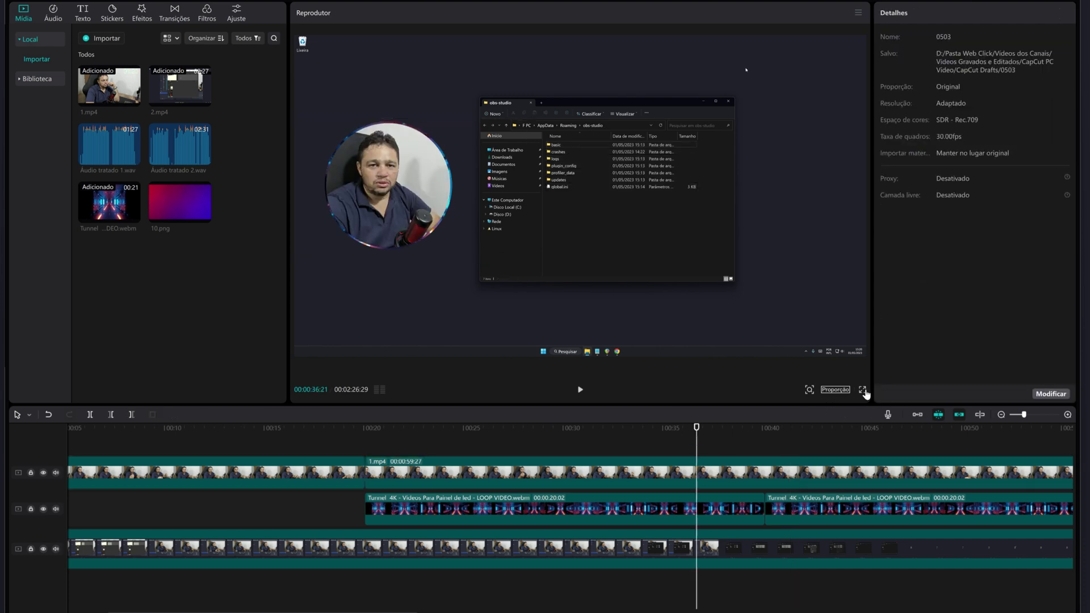
click(862, 390)
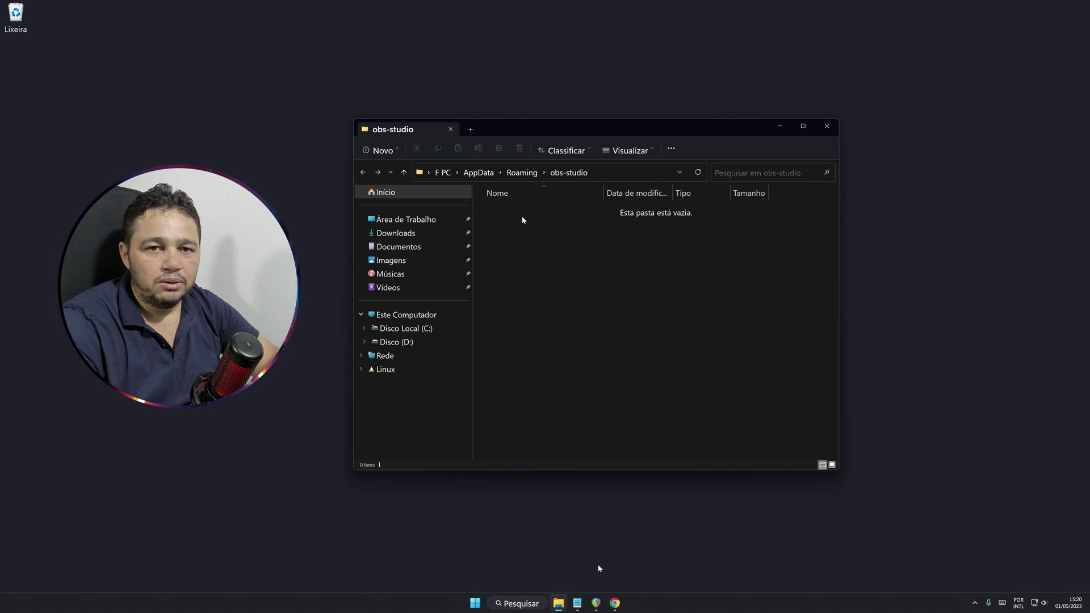
mouse_move(561, 572)
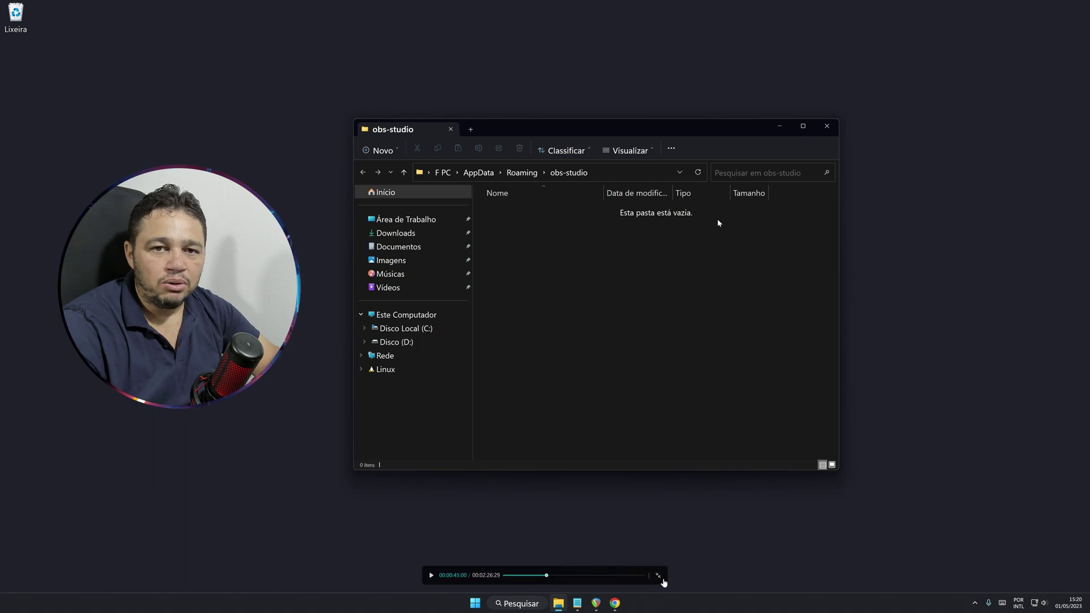
click(660, 577)
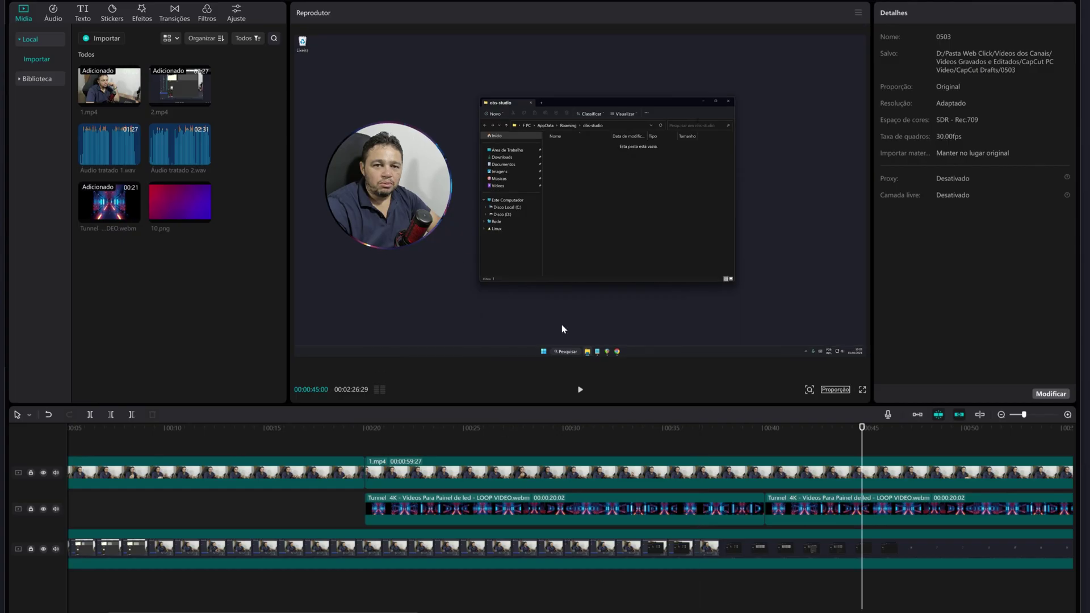
Delete both Tunnel clips from the timeline.
click(911, 550)
click(885, 513)
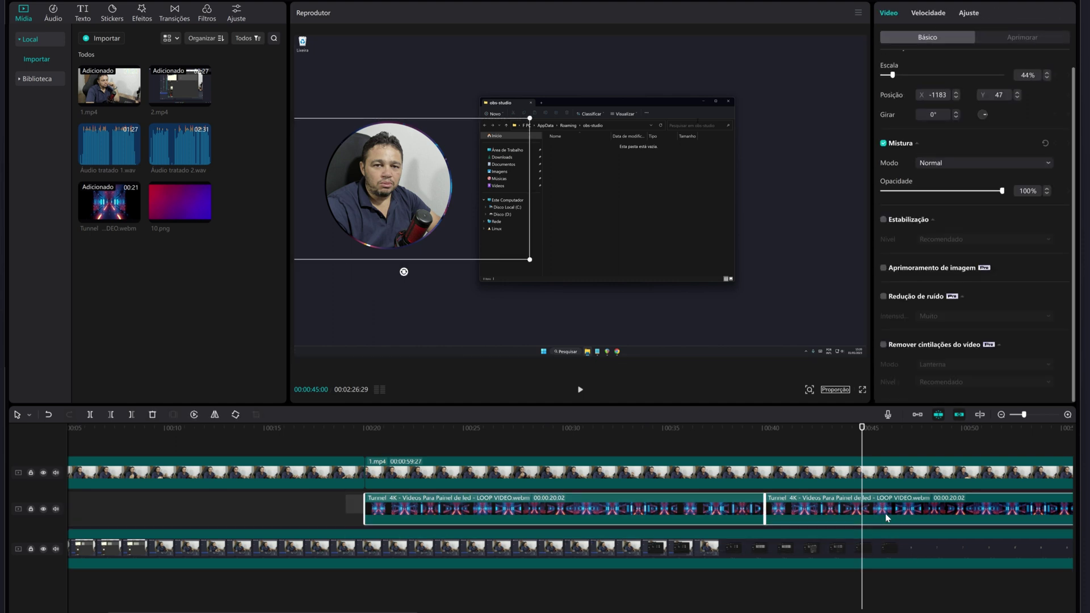
click(151, 415)
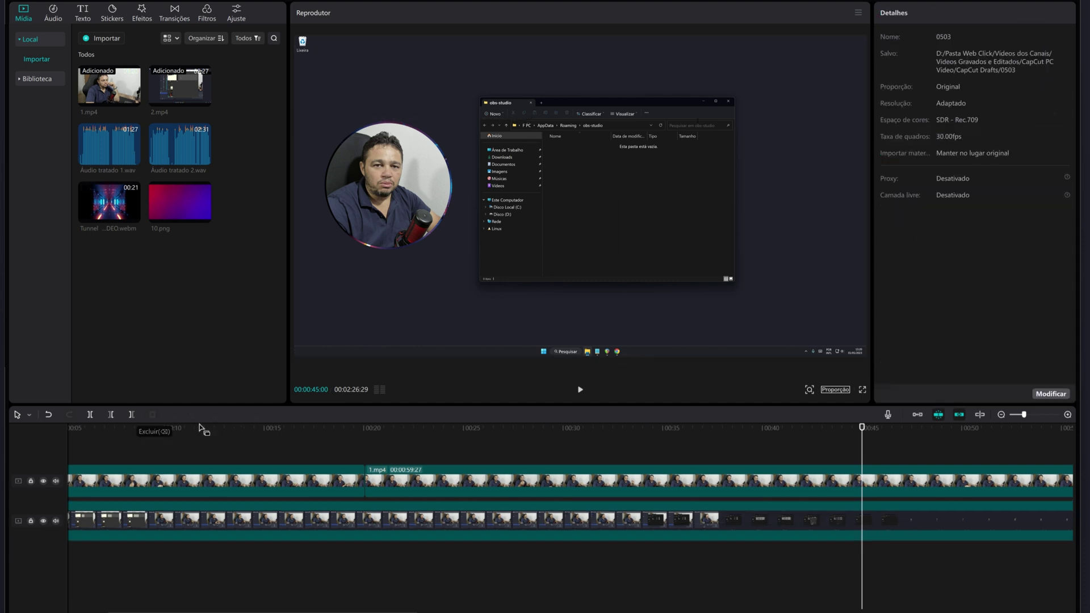
Remove the circle mask from the second part of 1.mp4, set its scale to 100% and move it back toward the frame's centre.
click(427, 431)
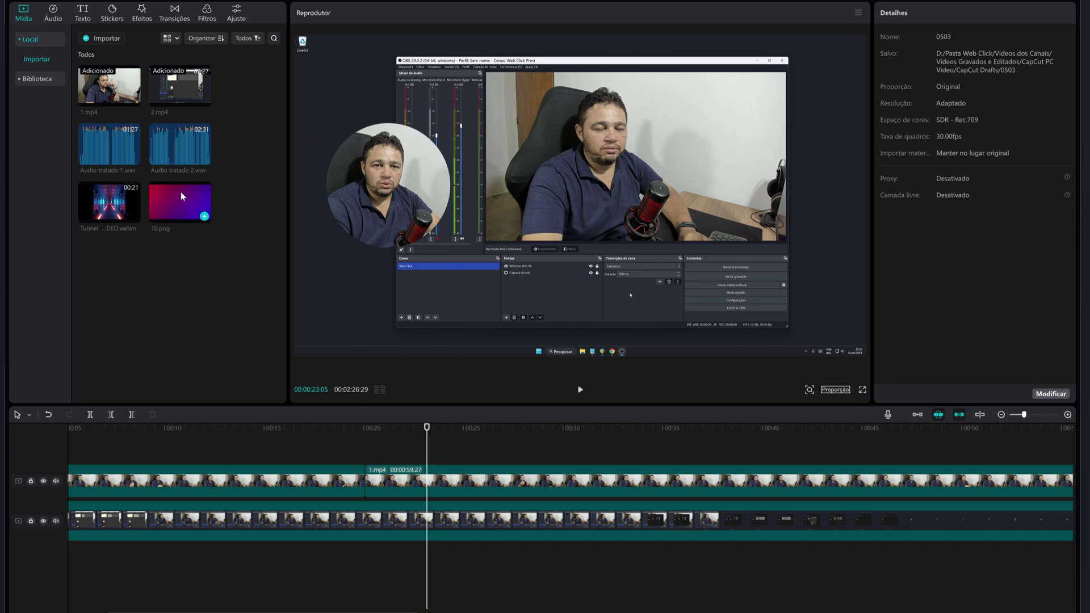
click(382, 483)
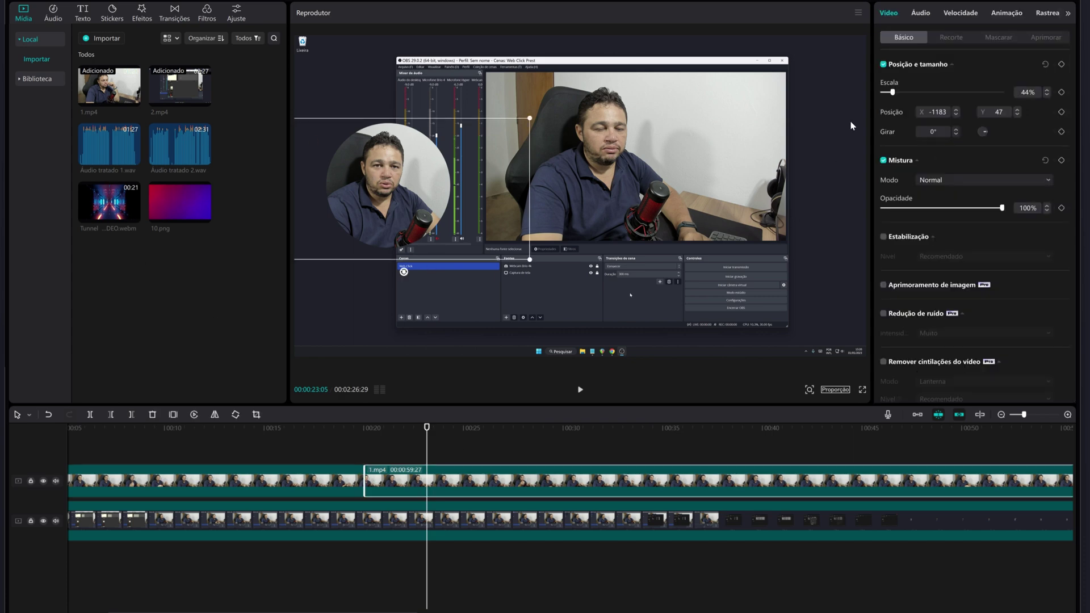
click(997, 37)
click(900, 102)
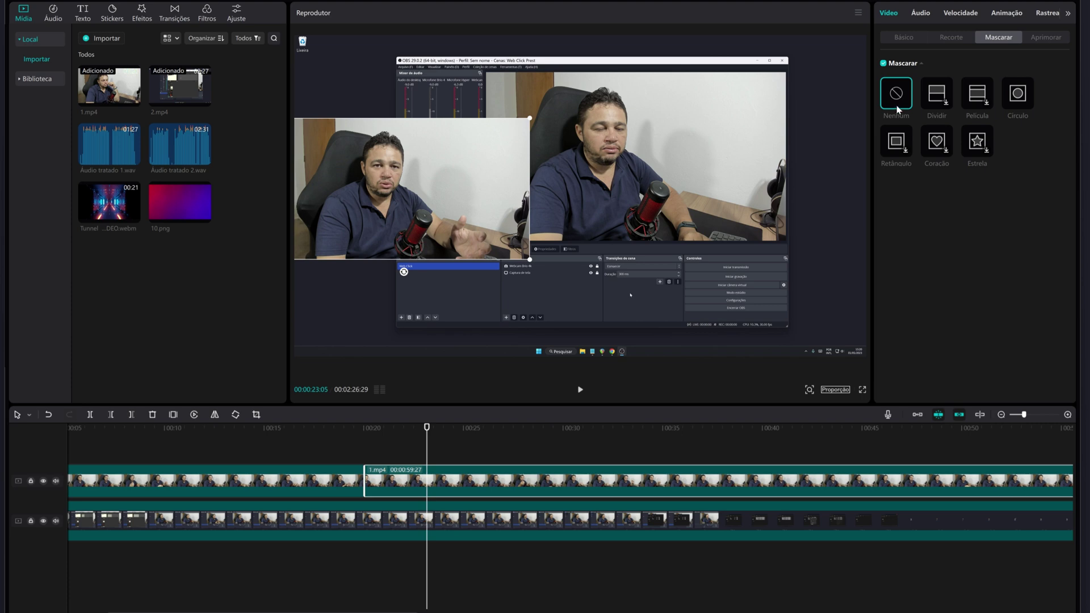
click(904, 39)
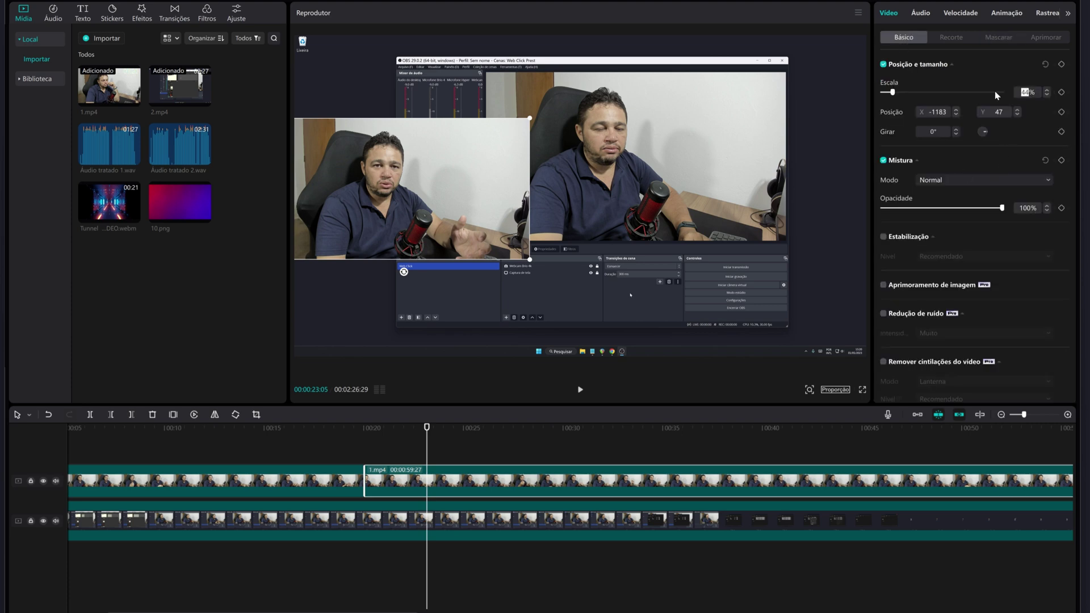
text(100)
key(Return)
drag(584, 170, 735, 165)
Place 10.png at the start of the second part of 1.mp4, on the track beneath it, and extend it to 00:00:29:10.
click(290, 568)
drag(204, 216, 377, 461)
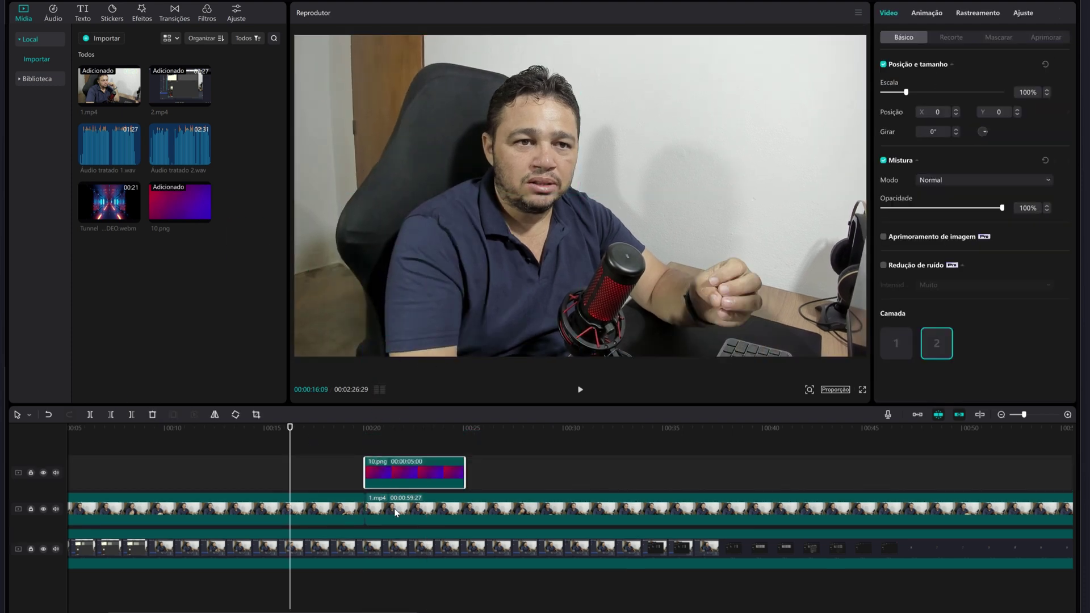
drag(394, 509, 400, 542)
drag(460, 511, 948, 511)
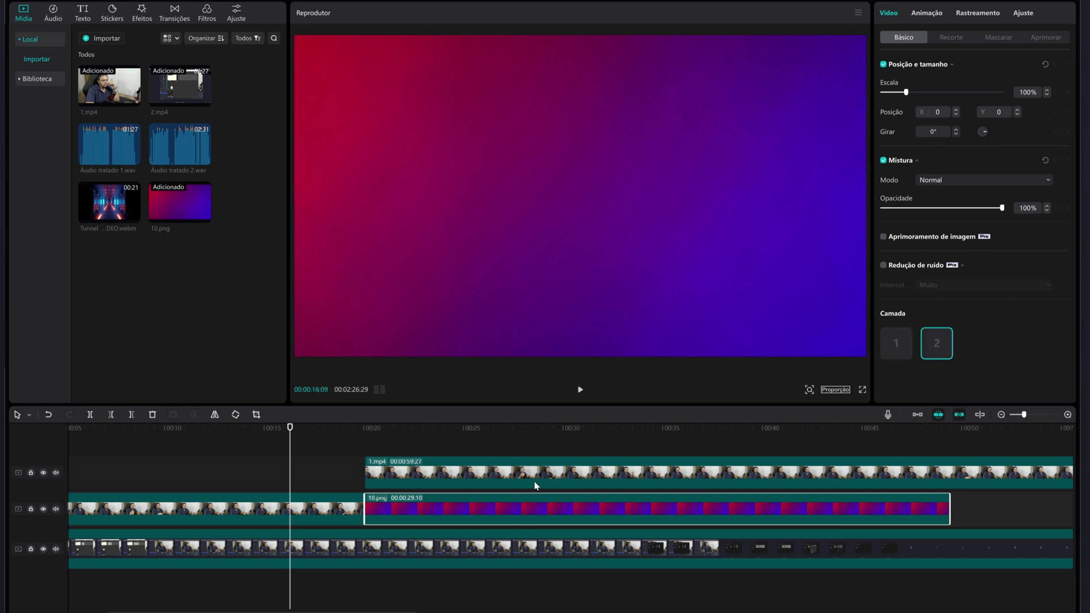
click(420, 440)
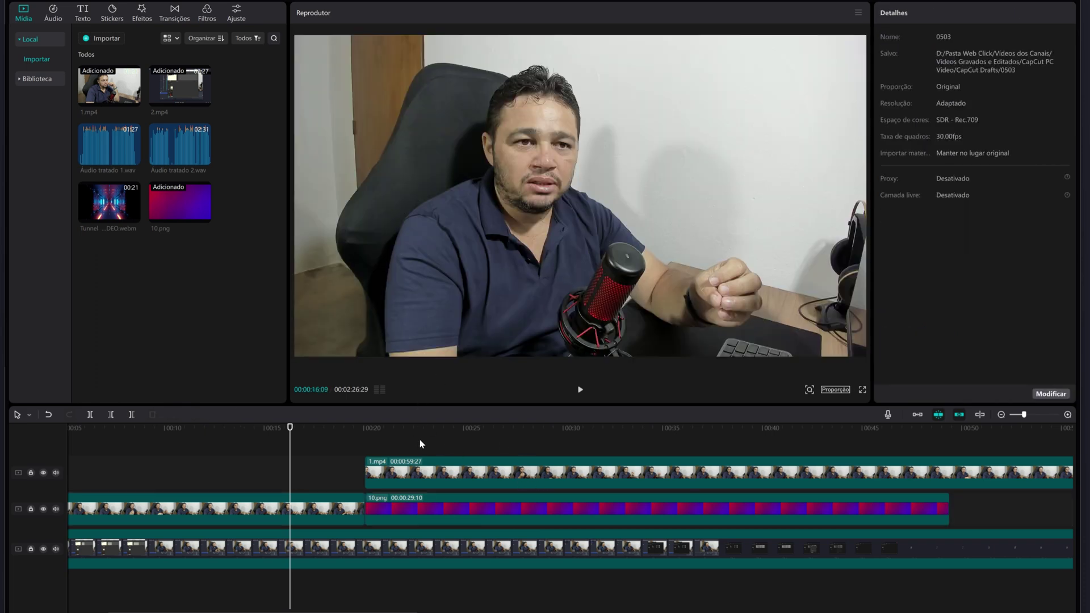
click(460, 517)
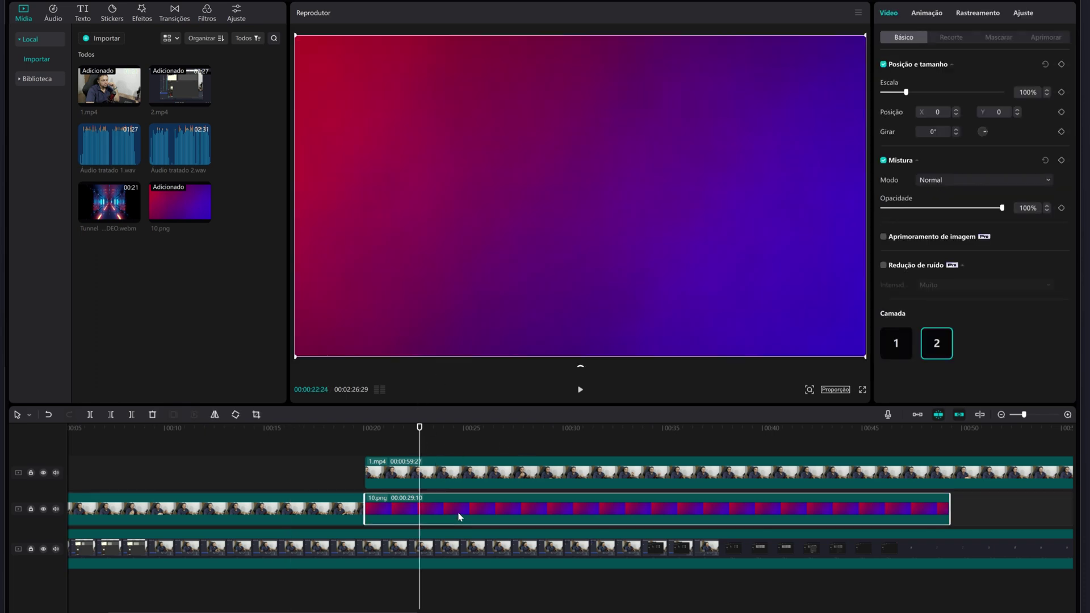
Set 10.png to layer 1 so it sits beneath 1.mp4, and apply a rectangle mask to the second part of 1.mp4.
click(895, 348)
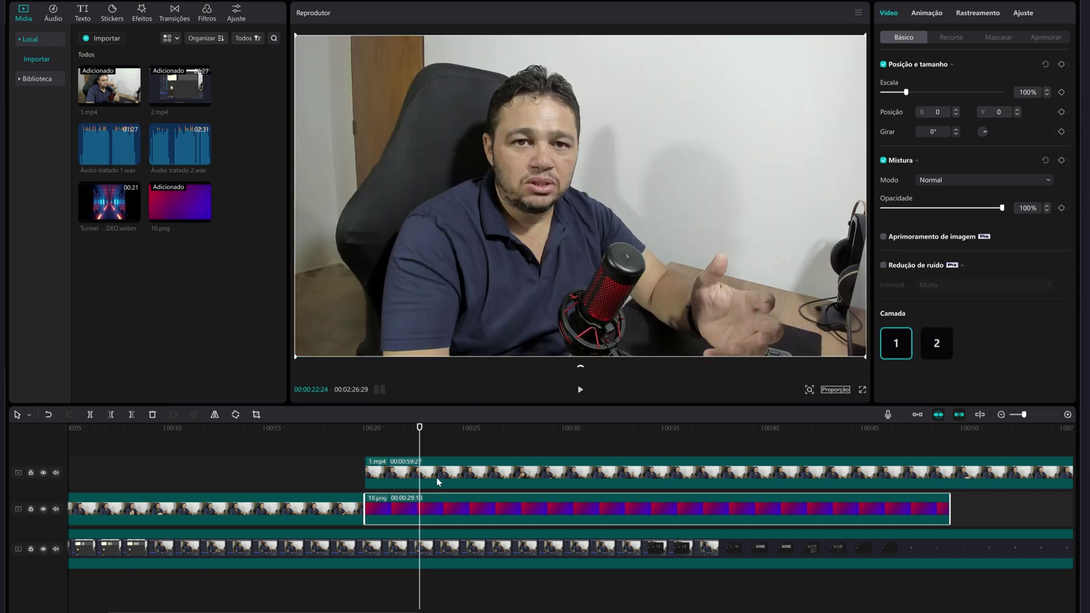
click(437, 481)
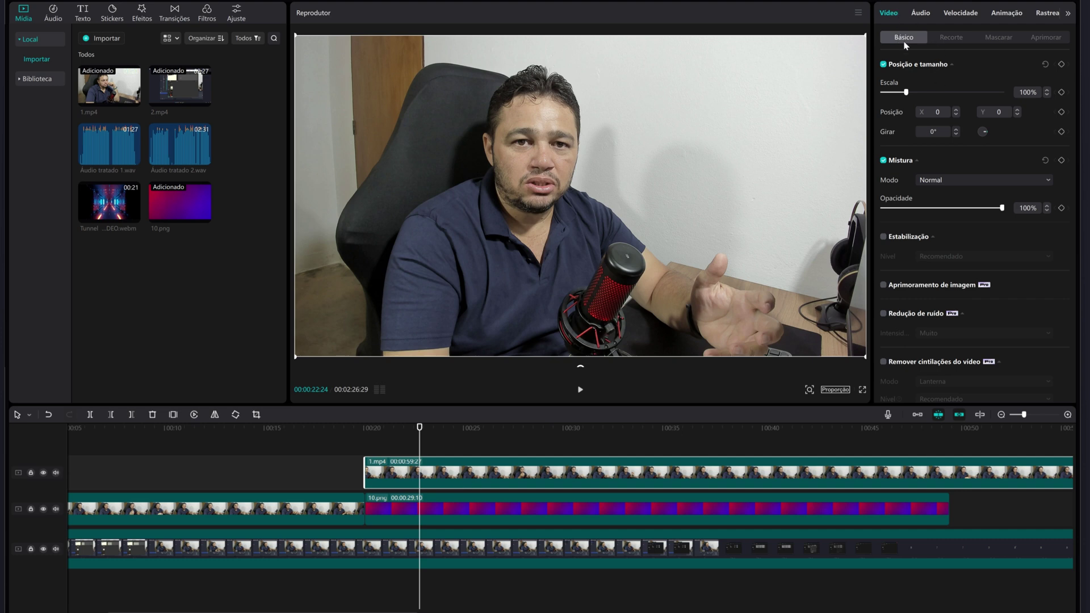
click(999, 37)
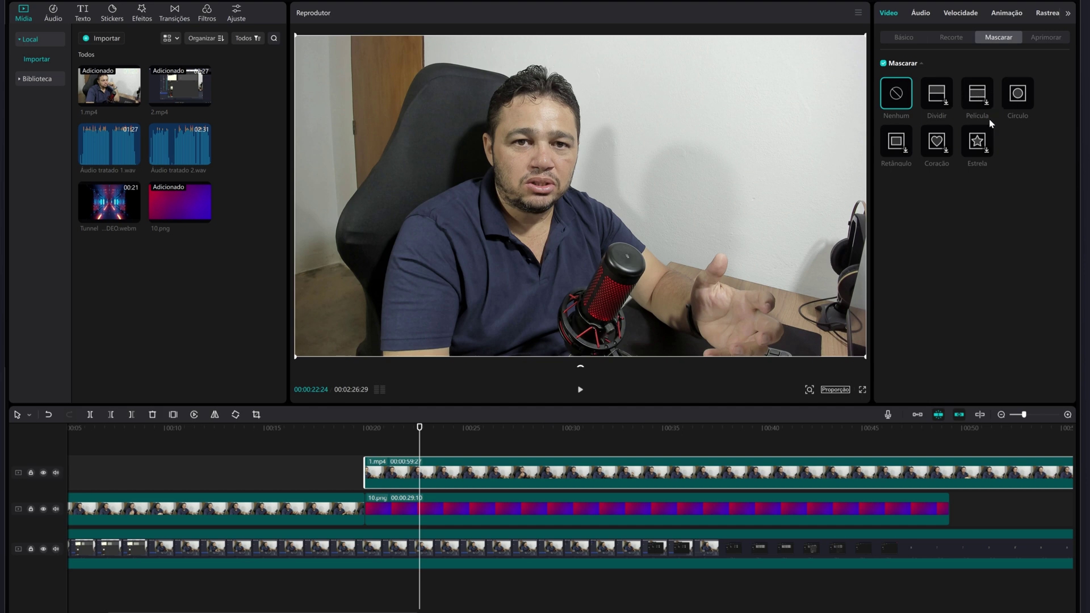
click(899, 147)
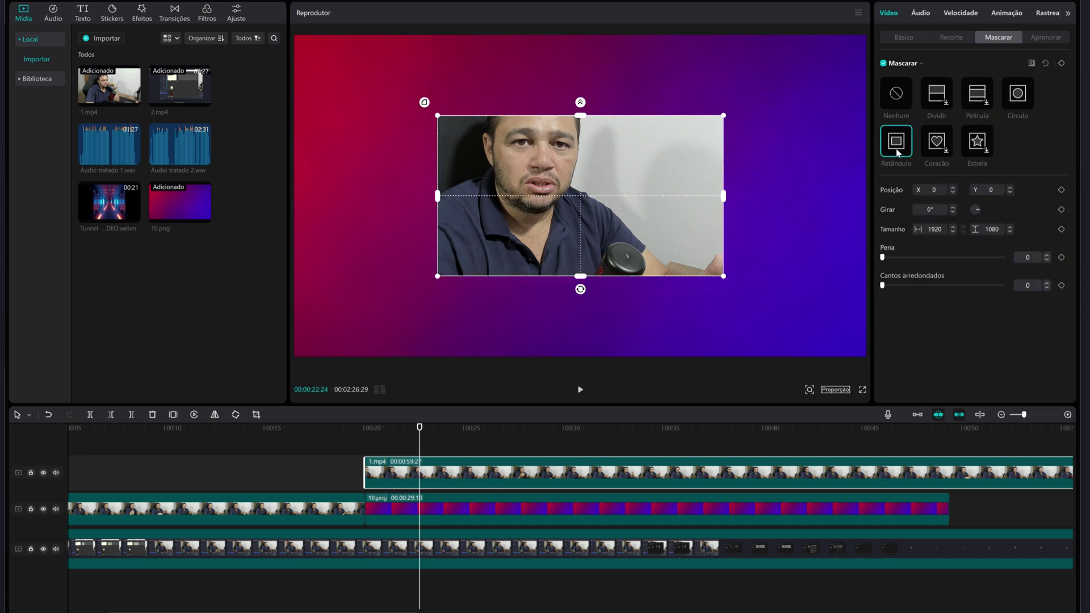
Shape the rectangle mask into an upright frame around the speaker, about 1362 × 1920 at X -384, Y -19.
drag(578, 119, 576, 53)
drag(591, 133, 534, 145)
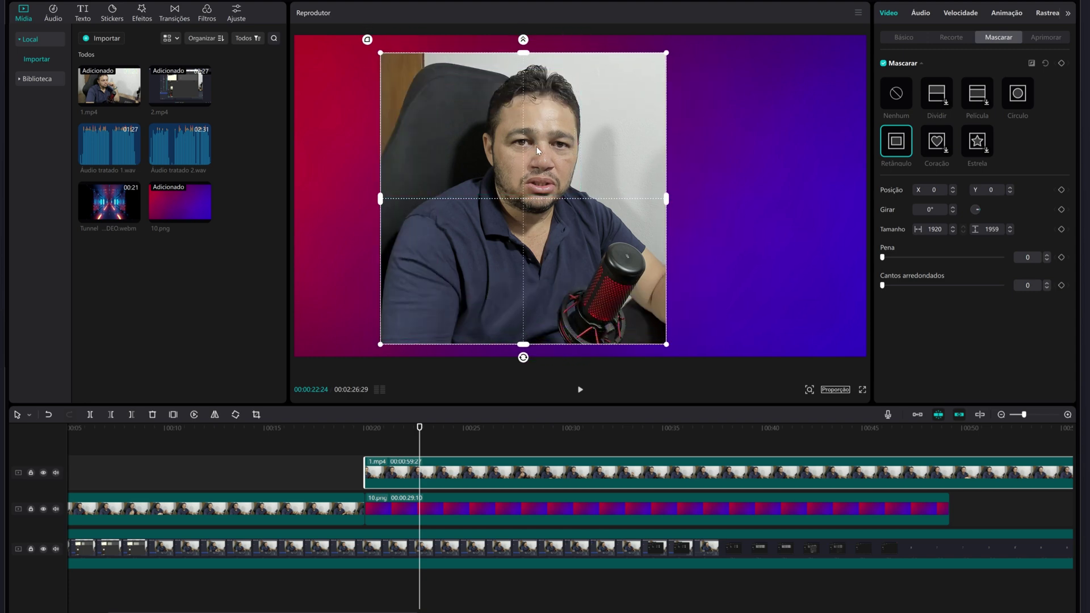
drag(662, 196, 627, 199)
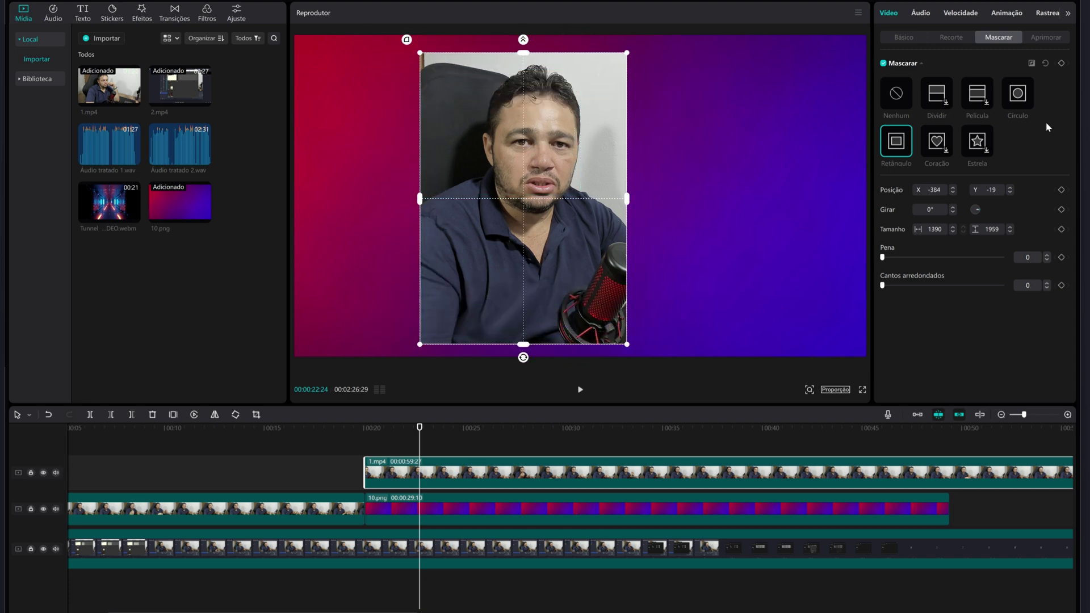
drag(627, 346, 625, 334)
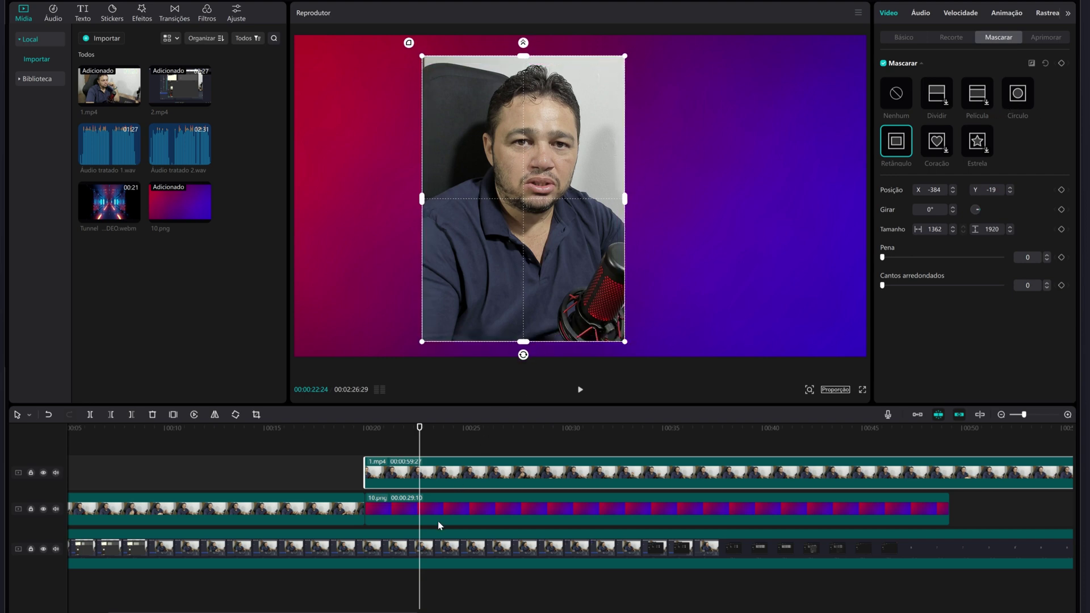
Mask 10.png with a rectangle about 1969 high at X -384, Y -16, slightly larger than the speaker's mask to form a thin border.
click(450, 509)
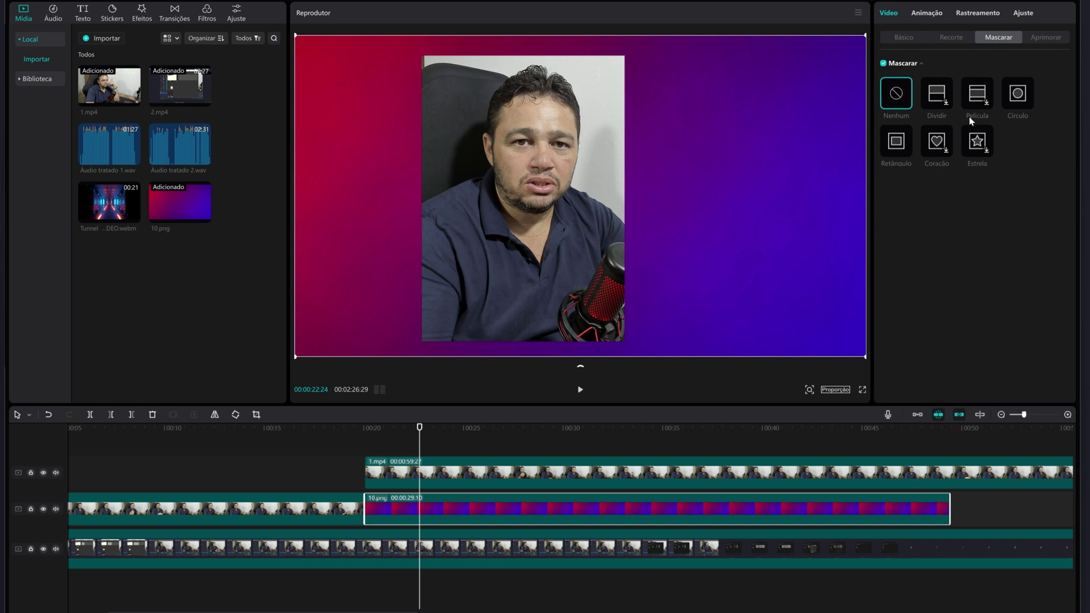
click(903, 147)
drag(672, 188, 616, 122)
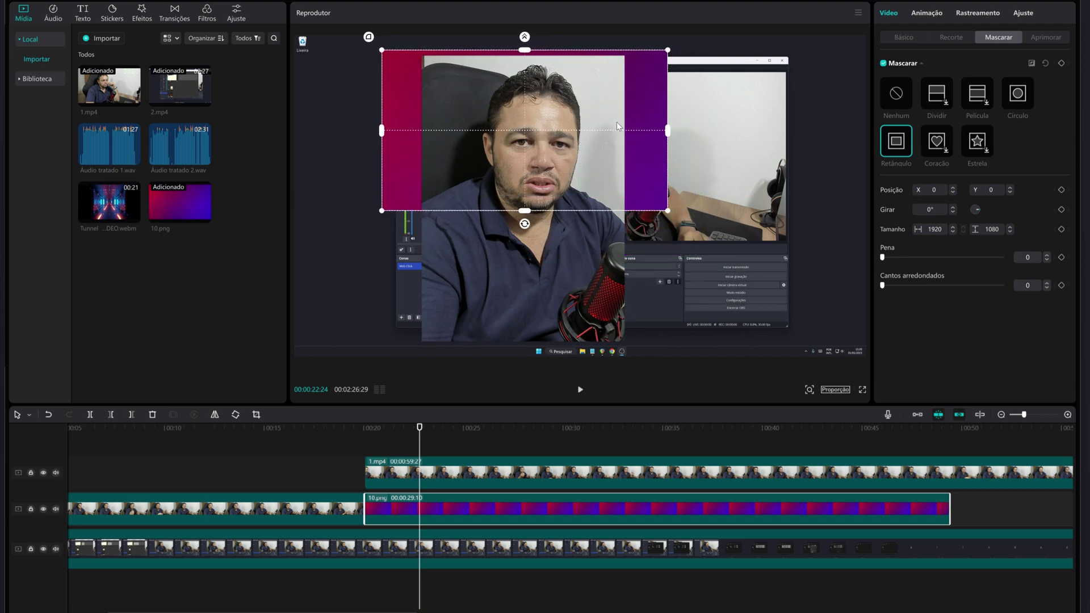
drag(523, 213, 523, 344)
drag(379, 201, 418, 211)
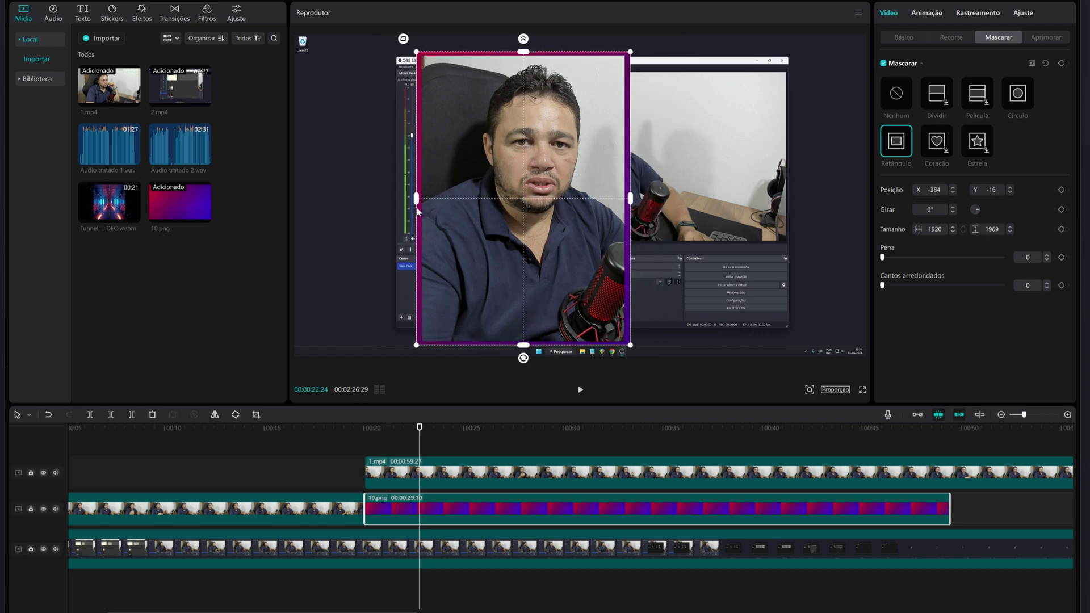
Select the second part of 1.mp4 and 10.png together, scale both to 46% and move them to the frame's left edge at X -1413, Y 158.
click(447, 440)
click(483, 472)
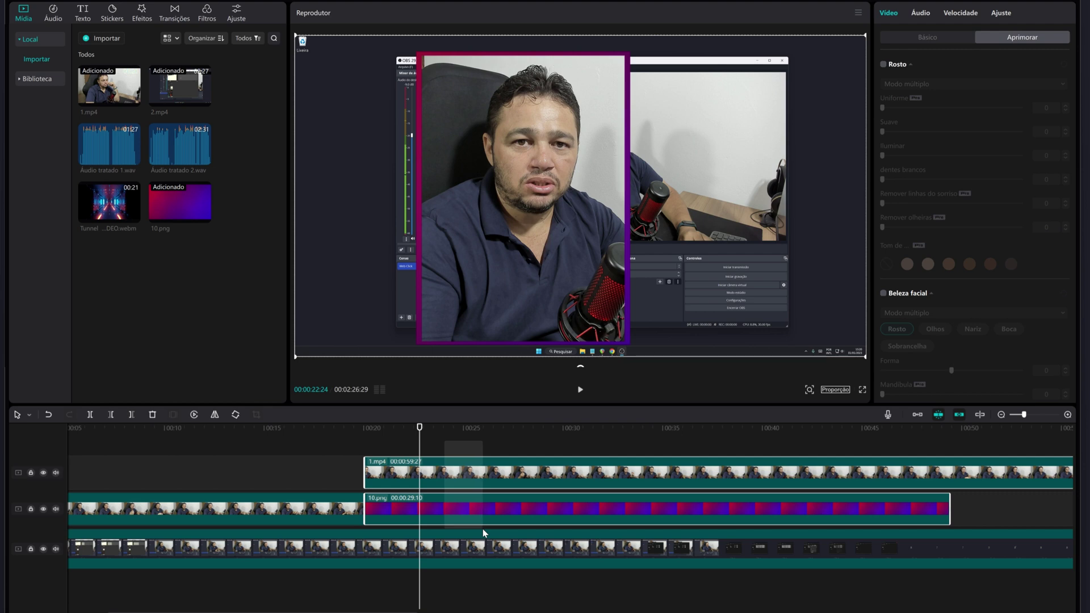
click(924, 37)
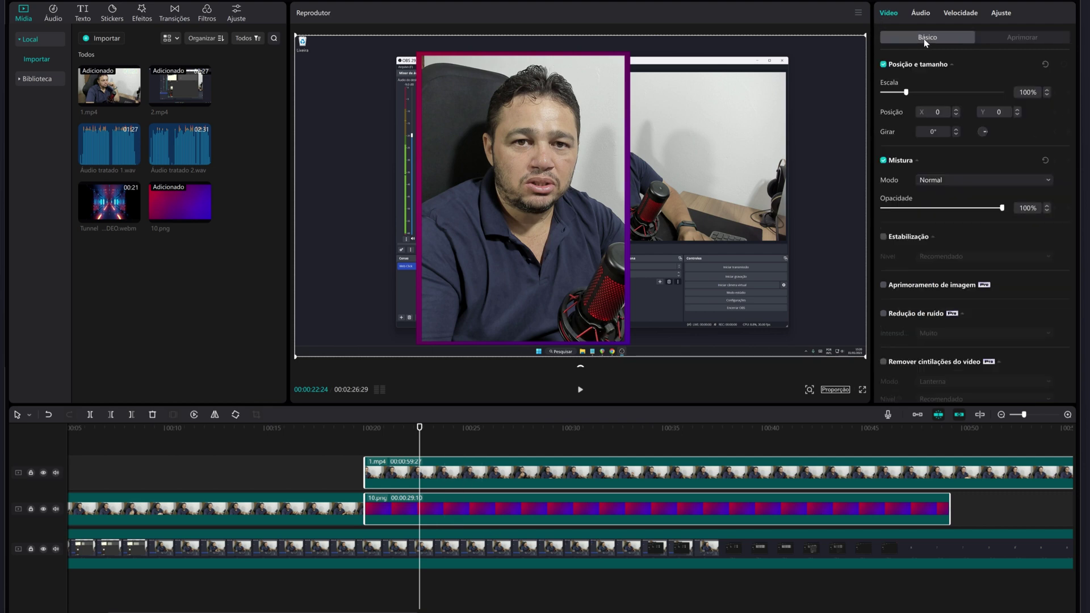
drag(908, 93, 902, 93)
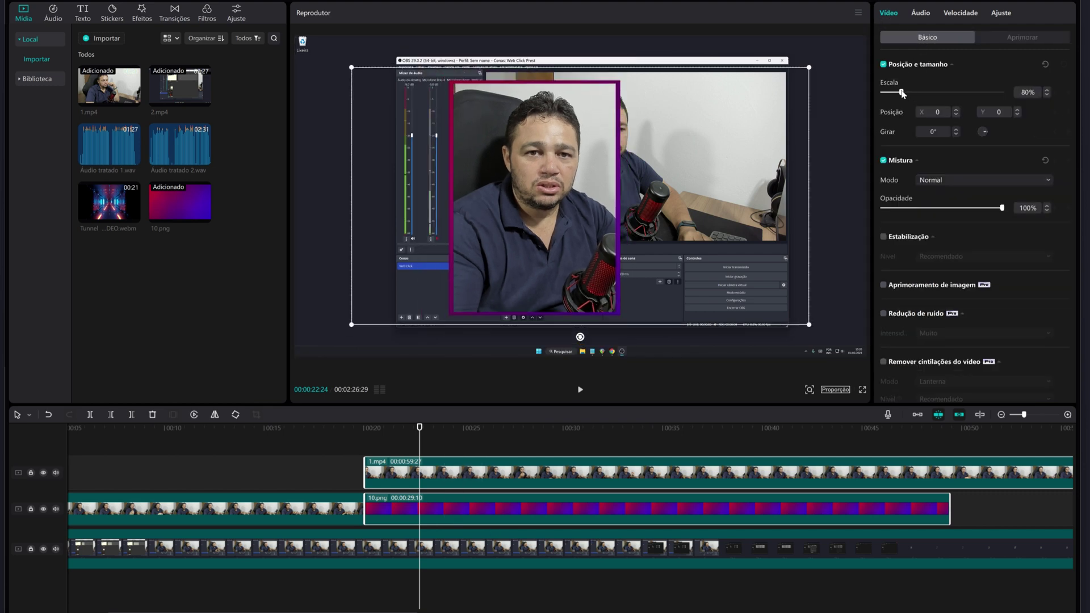
drag(810, 325, 724, 283)
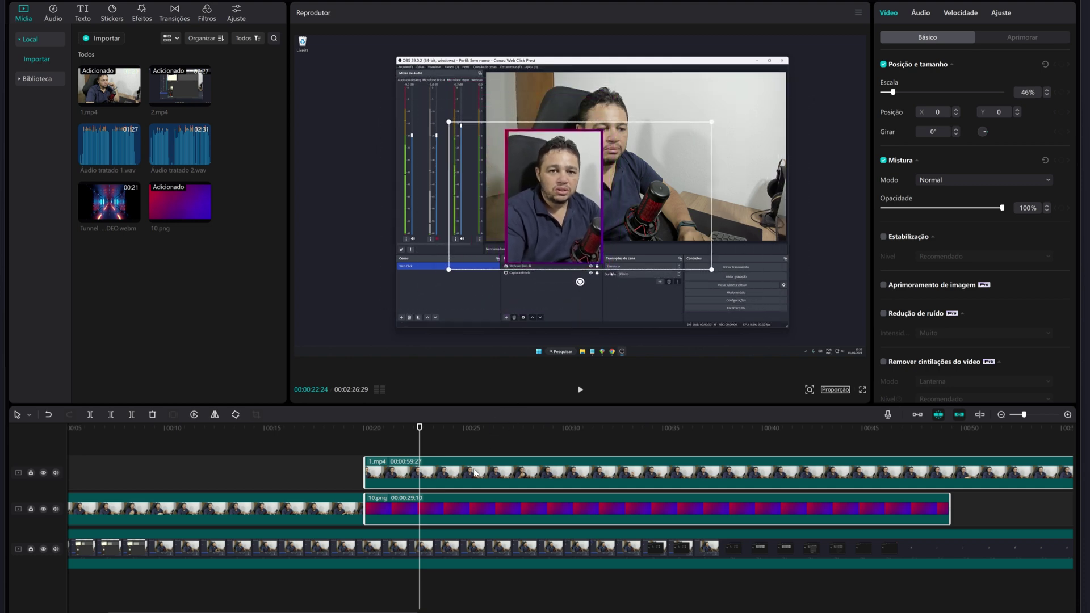
drag(546, 225, 339, 211)
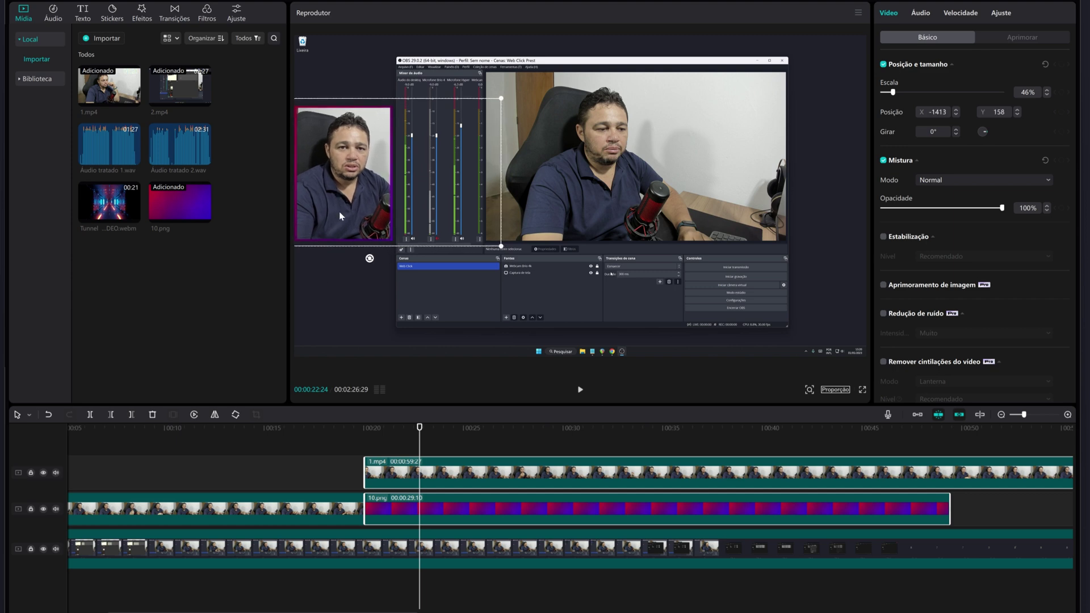
Preview the video at full screen from 00:00:16:28, before the bordered rectangular overlay begins.
click(302, 454)
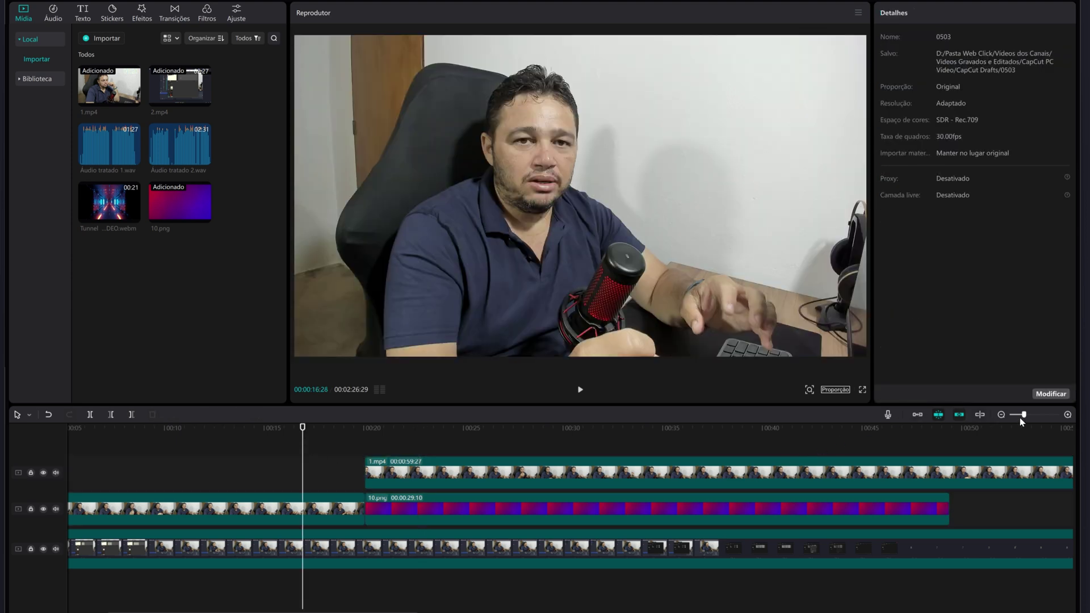
click(862, 391)
click(429, 581)
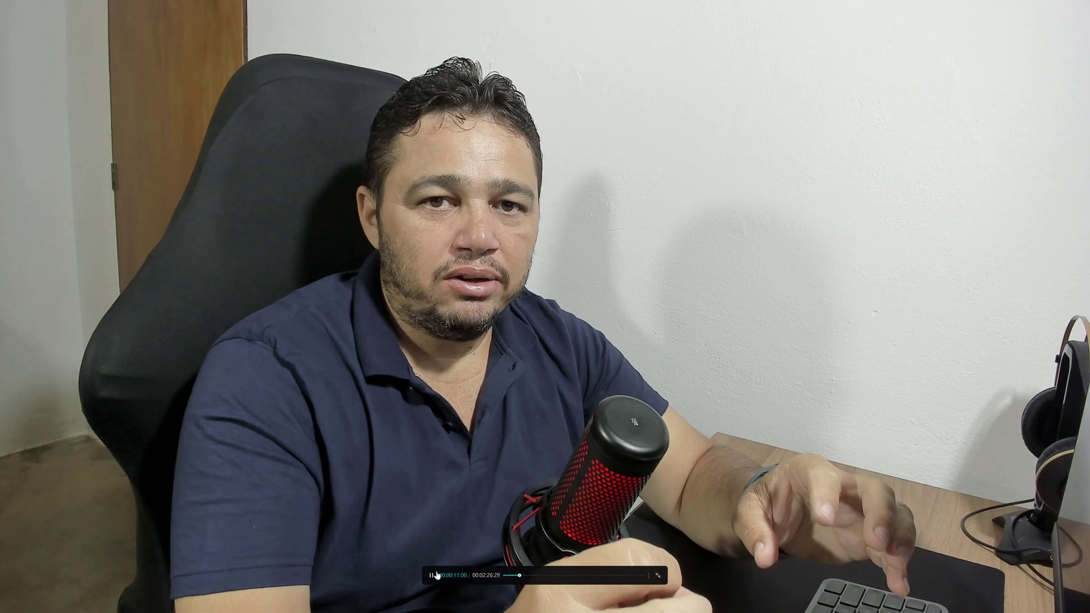